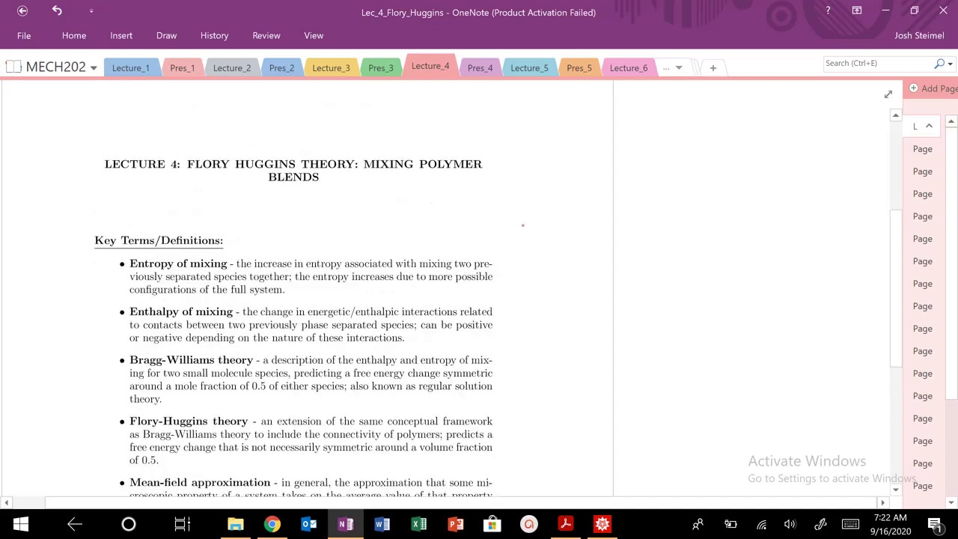
- Circle the lecture title in red, sketch a polymer coil with an arrow, and write a note beside it
mouse_move(78, 137)
mouse_down()
mouse_move(82, 216)
mouse_move(534, 222)
mouse_move(353, 118)
mouse_move(45, 138)
mouse_up()
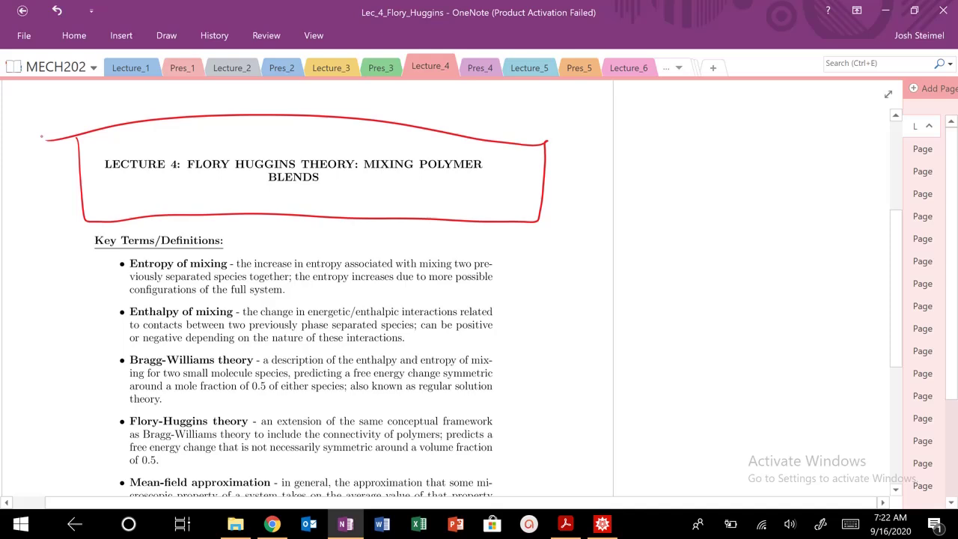
mouse_move(683, 145)
mouse_down()
mouse_move(659, 217)
mouse_move(651, 213)
mouse_move(704, 165)
mouse_move(674, 198)
mouse_up()
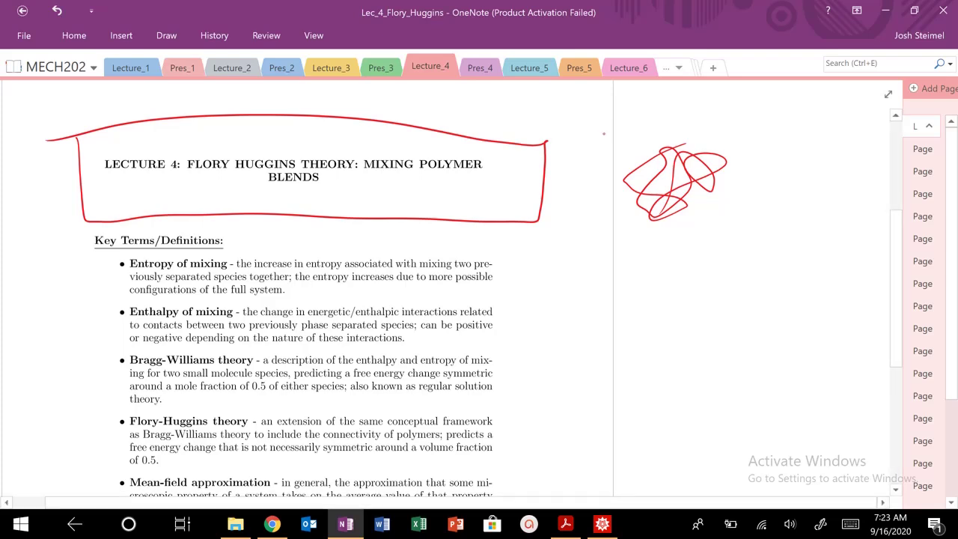
mouse_move(596, 112)
mouse_down()
mouse_move(638, 152)
mouse_move(626, 154)
mouse_up()
mouse_move(682, 97)
mouse_down()
mouse_move(722, 117)
mouse_move(706, 93)
mouse_up()
drag(738, 122, 730, 147)
mouse_move(757, 101)
mouse_down()
mouse_move(754, 130)
mouse_move(759, 112)
mouse_move(805, 136)
mouse_up()
mouse_move(797, 104)
mouse_down()
mouse_move(818, 105)
mouse_move(812, 127)
mouse_up()
drag(828, 130, 811, 157)
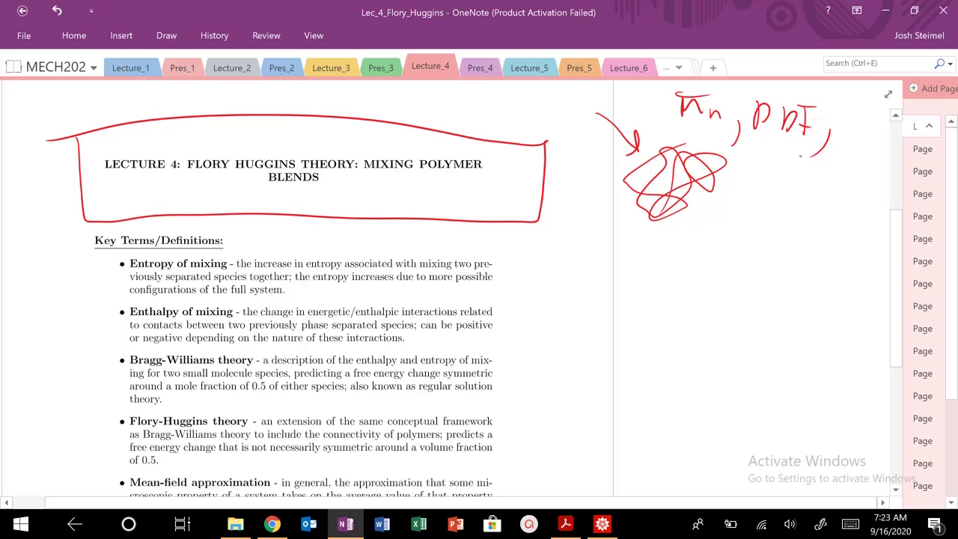
- Write KT and a chain-size term below the note, then underline MIXING POLYMER and BLENDS
mouse_move(754, 165)
mouse_down()
mouse_move(753, 189)
mouse_move(789, 192)
mouse_up()
mouse_move(771, 169)
mouse_down()
mouse_move(807, 167)
mouse_move(802, 217)
mouse_up()
mouse_move(726, 220)
mouse_down()
mouse_move(693, 240)
mouse_move(718, 253)
mouse_move(745, 234)
mouse_move(779, 257)
mouse_up()
drag(783, 210, 784, 221)
mouse_move(790, 212)
mouse_down()
mouse_move(785, 225)
mouse_move(803, 237)
mouse_up()
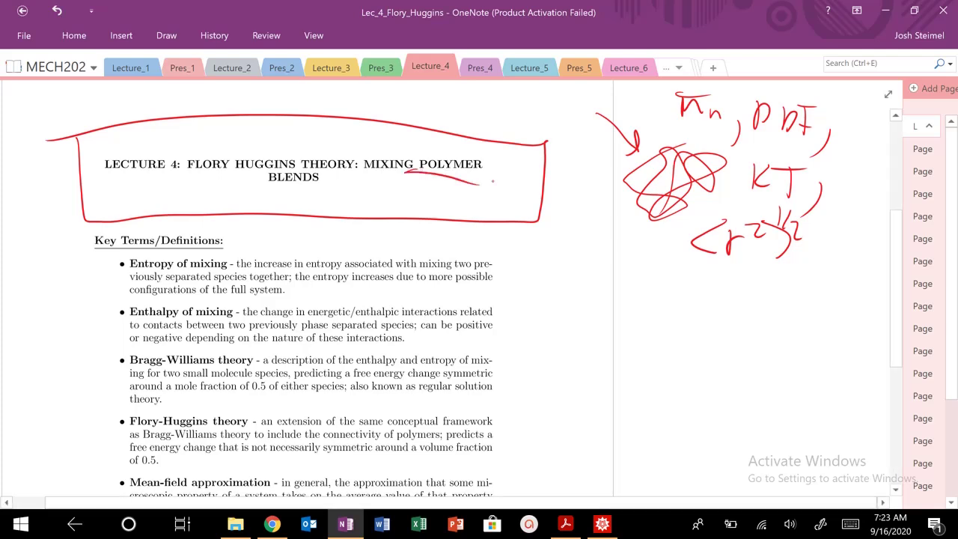
drag(405, 171, 479, 184)
drag(257, 188, 334, 177)
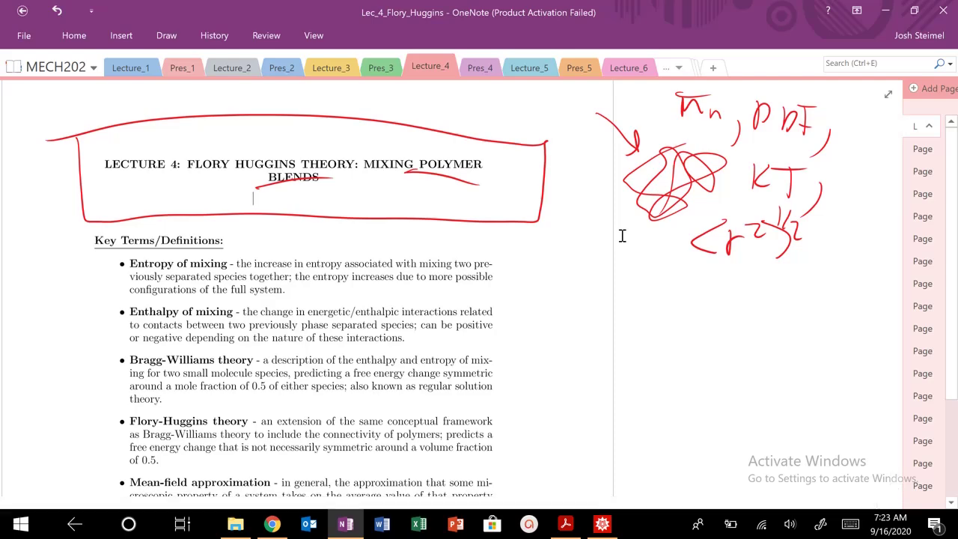
- Add wavy red underlines beneath POLYMER and BLENDS in the title
scroll(609, 237, down, 3)
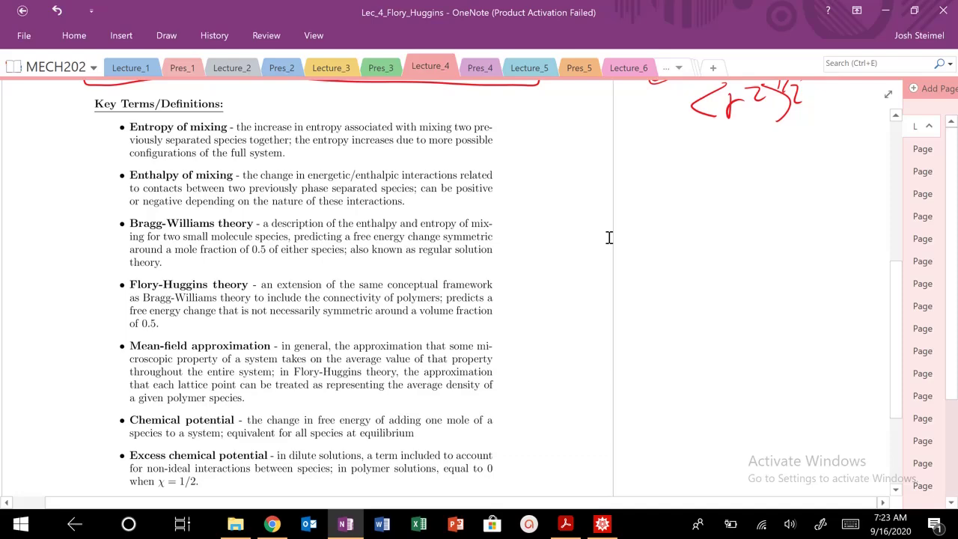
scroll(609, 237, down, 3)
scroll(610, 237, up, 6)
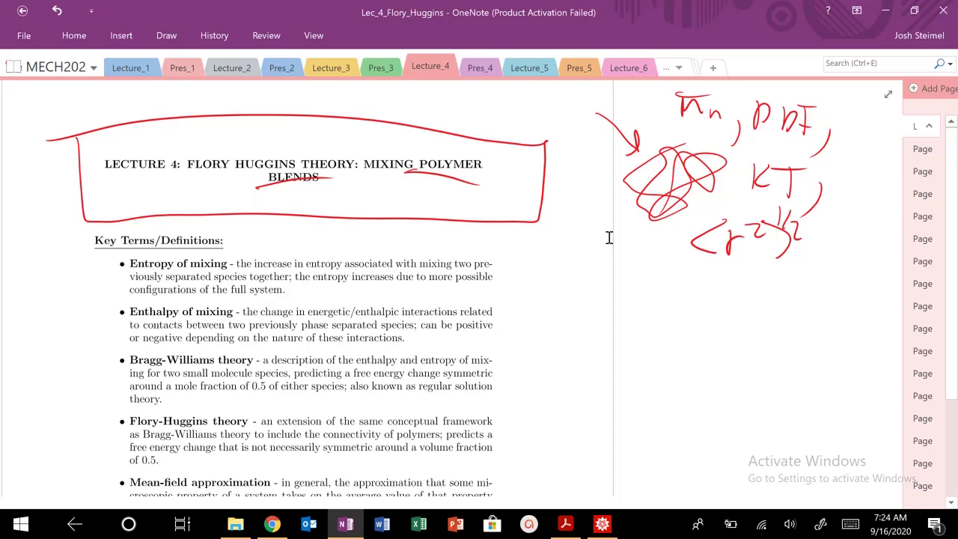
scroll(597, 261, down, 4)
scroll(597, 260, up, 4)
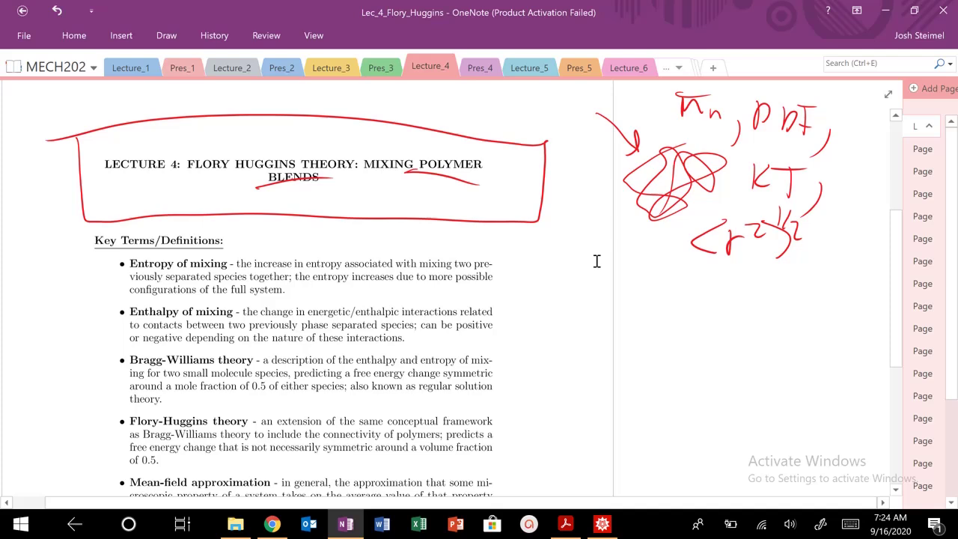
drag(408, 174, 481, 181)
drag(267, 188, 308, 190)
- Write circled A and B labels beside the definitions
mouse_move(560, 255)
mouse_down()
mouse_move(546, 290)
mouse_move(567, 291)
mouse_up()
drag(551, 279, 589, 264)
mouse_move(692, 268)
mouse_down()
mouse_move(697, 301)
mouse_move(744, 274)
mouse_up()
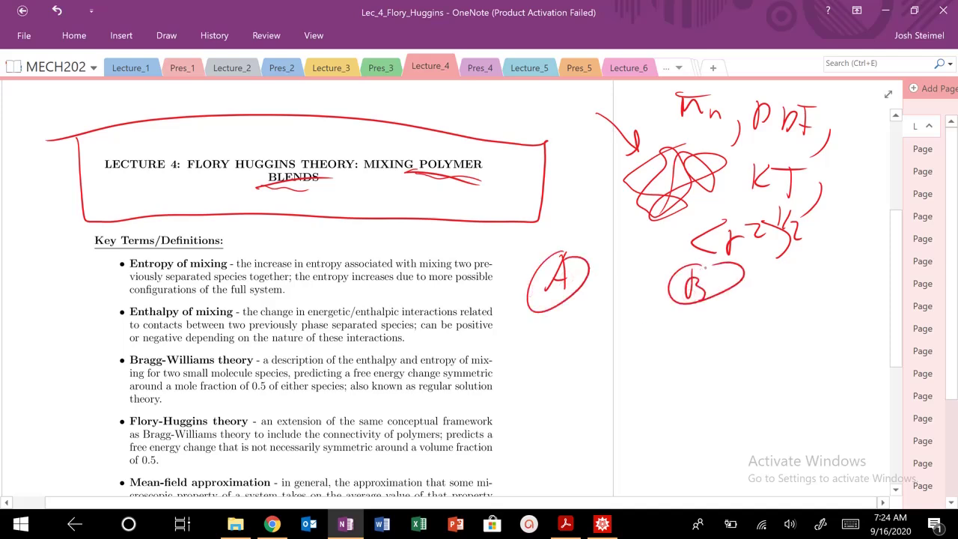
- Draw a dotted particle sketch under B and a looped chain sketch near A
click(641, 339)
click(650, 338)
click(666, 339)
click(675, 333)
mouse_move(641, 338)
mouse_down()
mouse_move(701, 341)
mouse_move(737, 370)
mouse_move(659, 375)
mouse_up()
drag(500, 343, 599, 366)
drag(528, 330, 569, 374)
click(583, 346)
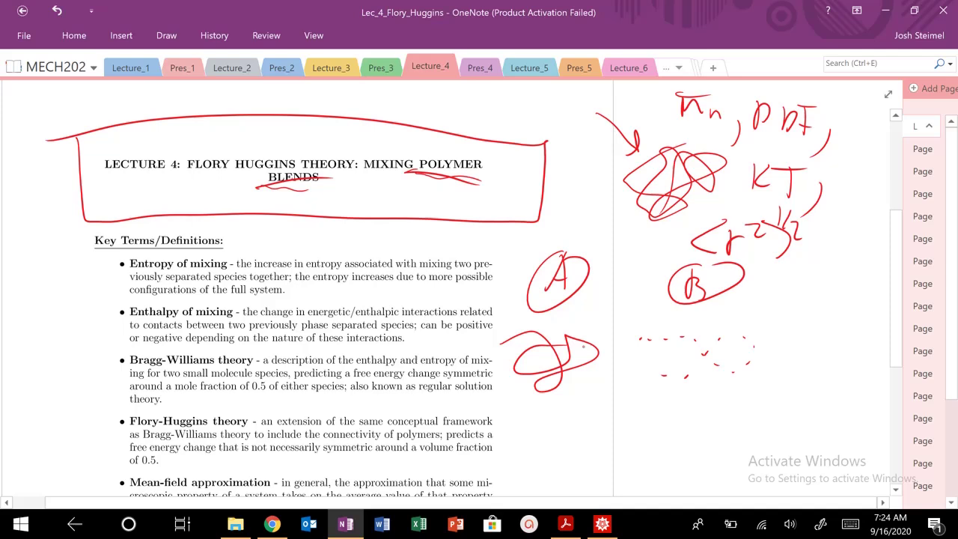
- Write the 'T, pH' note beside the circled B
drag(788, 270, 788, 308)
drag(767, 276, 806, 272)
drag(807, 305, 790, 331)
drag(818, 286, 830, 289)
mouse_move(839, 263)
mouse_down()
mouse_move(838, 286)
mouse_move(849, 294)
mouse_up()
drag(843, 285, 866, 280)
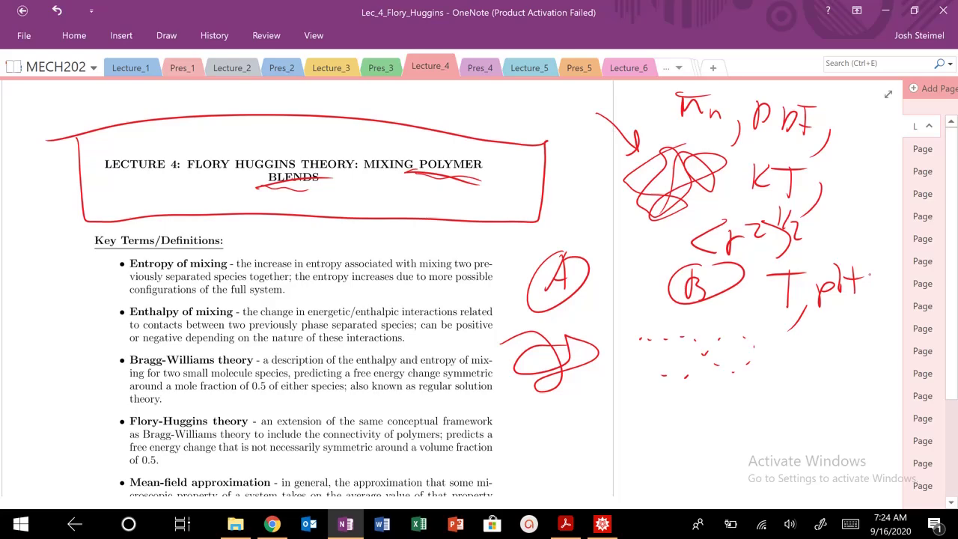
scroll(613, 257, down, 5)
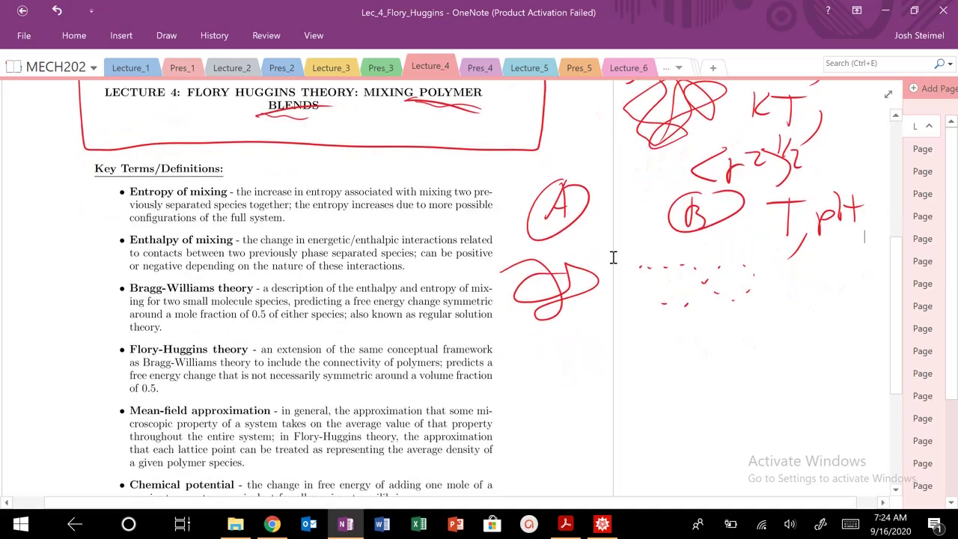
- On Page 2, underline Flory-Huggins, Bragg-Williams and 'thermodynamics course' in red
click(923, 149)
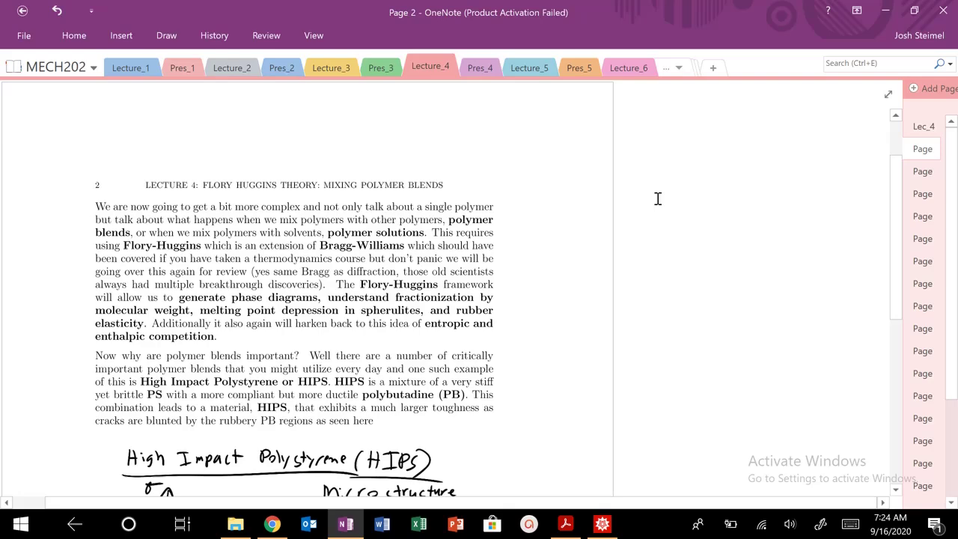
scroll(658, 199, down, 1)
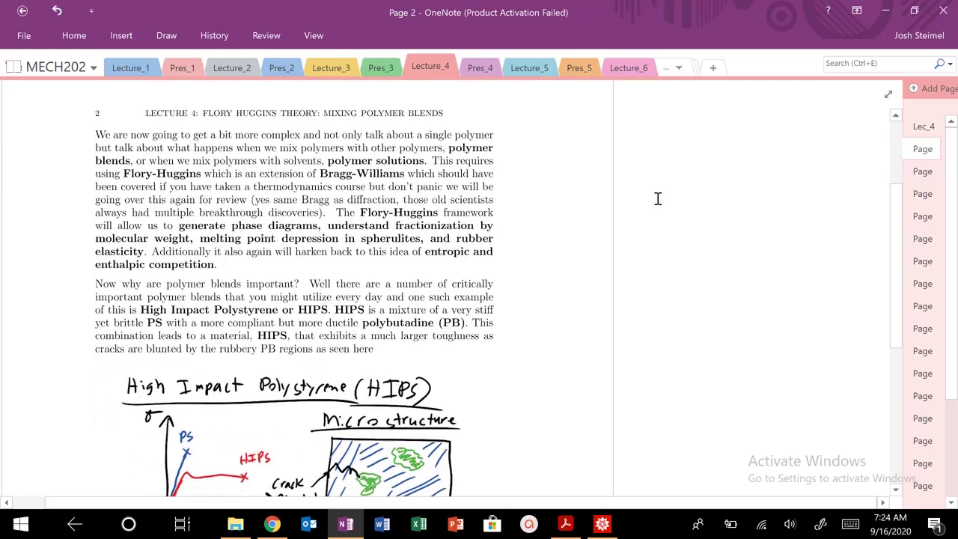
drag(121, 179, 199, 185)
drag(320, 180, 527, 159)
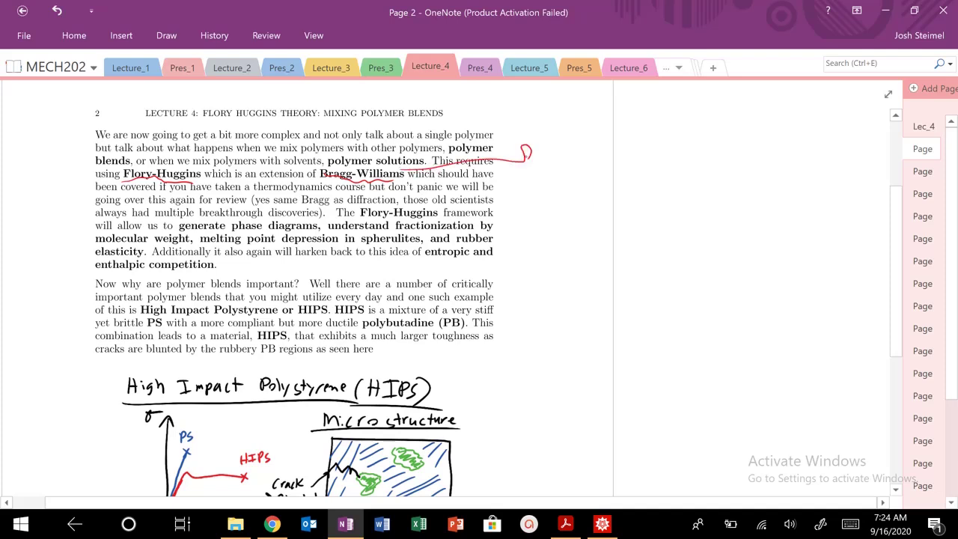
drag(258, 193, 366, 192)
- Write and underline 'gas particles' in the margin, and add a wavy underline beneath Bragg-Williams
mouse_move(571, 149)
mouse_down()
mouse_move(565, 172)
mouse_move(597, 173)
mouse_up()
mouse_move(645, 171)
mouse_down()
mouse_move(657, 151)
mouse_move(684, 167)
mouse_move(762, 149)
mouse_move(802, 163)
mouse_up()
mouse_move(533, 189)
mouse_down()
mouse_move(667, 178)
mouse_move(820, 206)
mouse_up()
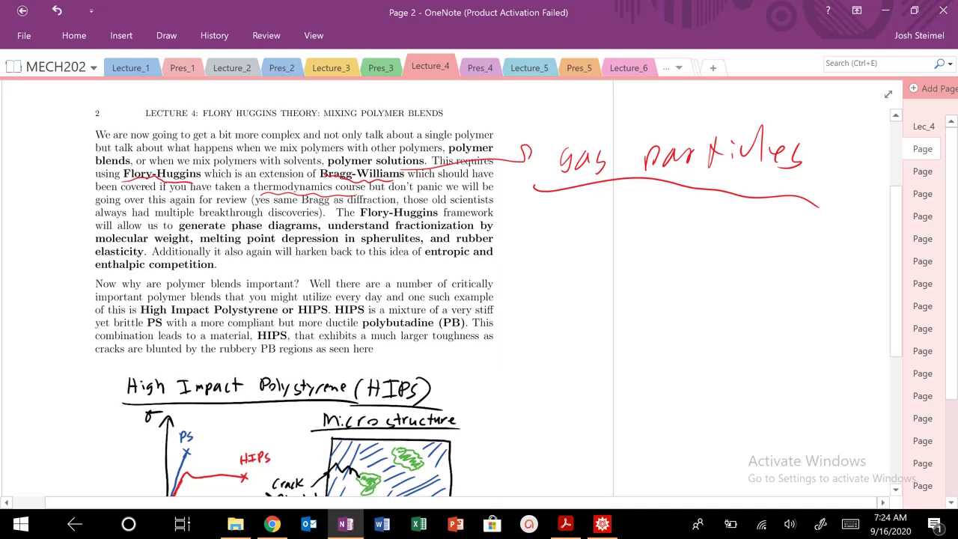
drag(321, 180, 398, 180)
- Underline 'generate phase diagrams', fractionization and molecular weight, and rubber elasticity in red
drag(182, 234, 448, 232)
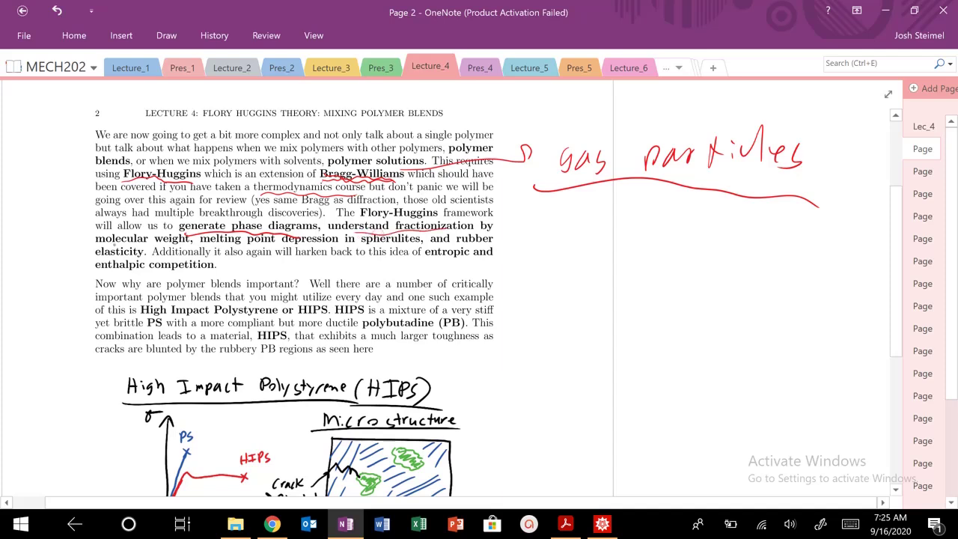
drag(103, 246, 186, 242)
drag(455, 245, 496, 241)
drag(98, 259, 145, 252)
- Bracket the applications and write 'self-assemble.' beside them
drag(501, 216, 498, 267)
drag(511, 237, 517, 250)
mouse_move(546, 232)
mouse_down()
mouse_move(536, 253)
mouse_move(571, 250)
mouse_move(542, 254)
mouse_up()
drag(580, 220, 576, 253)
mouse_move(599, 224)
mouse_down()
mouse_move(584, 250)
mouse_move(611, 238)
mouse_up()
mouse_move(629, 236)
mouse_down()
mouse_move(619, 253)
mouse_move(636, 255)
mouse_up()
mouse_move(650, 246)
mouse_down()
mouse_move(642, 260)
mouse_move(656, 262)
mouse_up()
mouse_move(674, 247)
mouse_down()
mouse_move(685, 243)
mouse_move(687, 252)
mouse_up()
drag(688, 244, 746, 250)
click(748, 247)
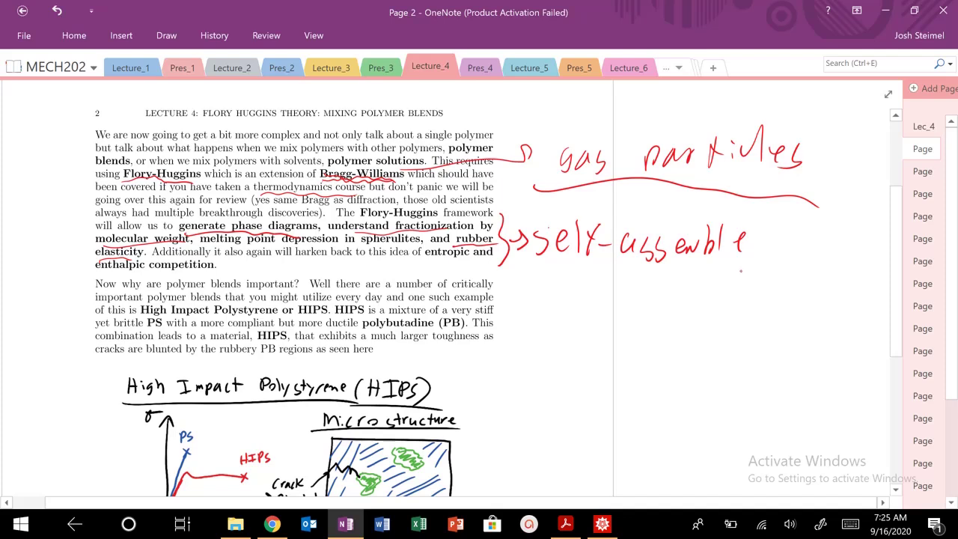
- Sketch a cylinder, vertical lamellae lines and a looped circle below 'self-assemble'
mouse_move(759, 263)
mouse_down()
mouse_move(750, 269)
mouse_move(769, 262)
mouse_move(727, 329)
mouse_up()
drag(763, 278, 763, 342)
mouse_move(723, 341)
mouse_down()
mouse_move(747, 328)
mouse_move(724, 340)
mouse_up()
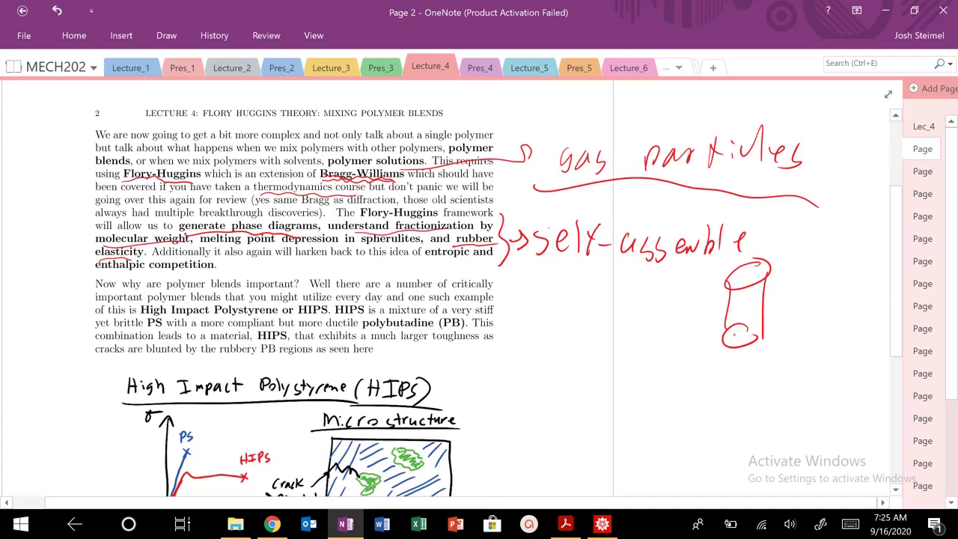
drag(581, 274, 582, 346)
drag(599, 266, 612, 343)
drag(629, 267, 631, 358)
drag(649, 280, 649, 361)
drag(680, 275, 683, 358)
mouse_move(836, 237)
mouse_down()
mouse_move(803, 267)
mouse_move(807, 256)
mouse_up()
mouse_move(839, 217)
mouse_down()
mouse_move(824, 306)
mouse_move(819, 208)
mouse_up()
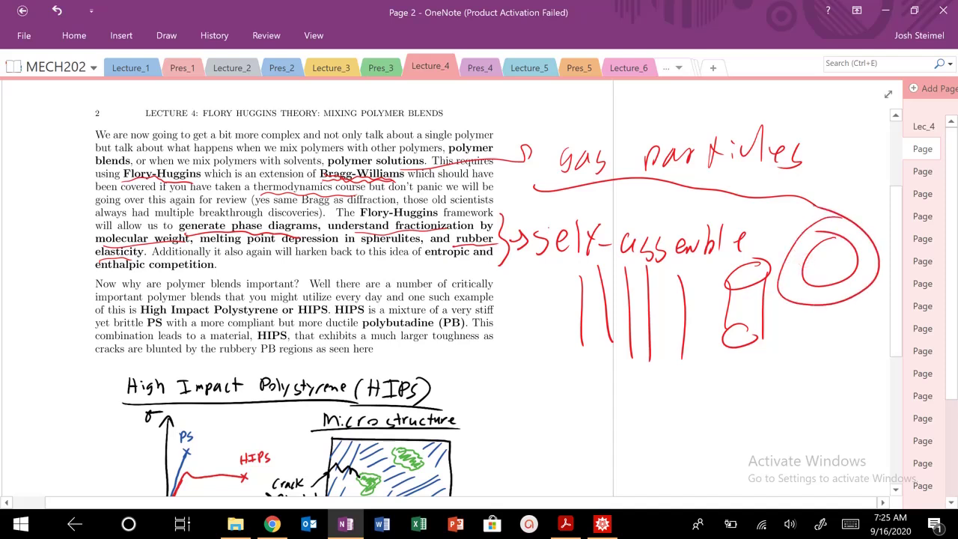
- Draw a small box with two vertical lines above 'gas particles' and write 'hm' beside it
mouse_move(584, 87)
mouse_down()
mouse_move(586, 126)
mouse_move(584, 85)
mouse_move(623, 97)
mouse_move(624, 107)
mouse_up()
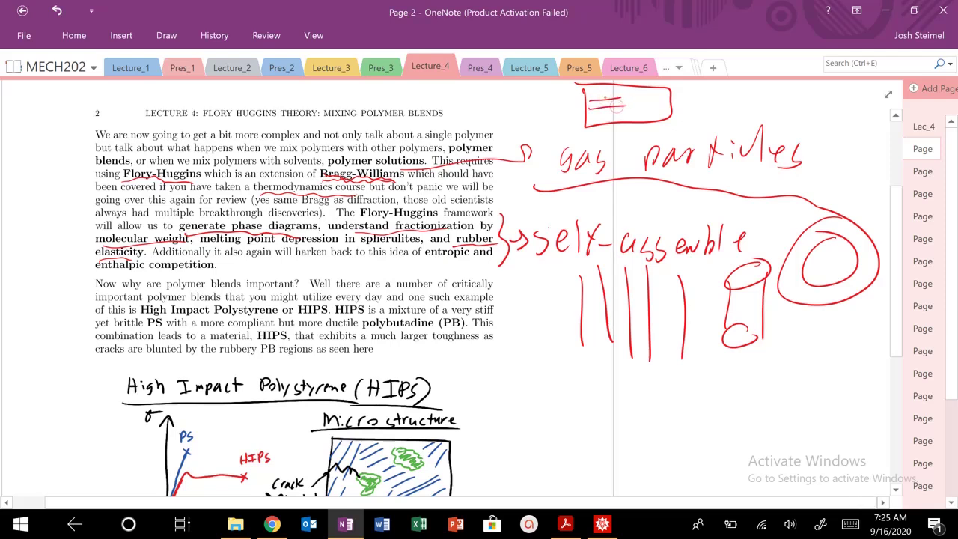
mouse_move(547, 97)
mouse_down()
mouse_move(557, 117)
mouse_move(570, 119)
mouse_up()
drag(606, 80, 616, 127)
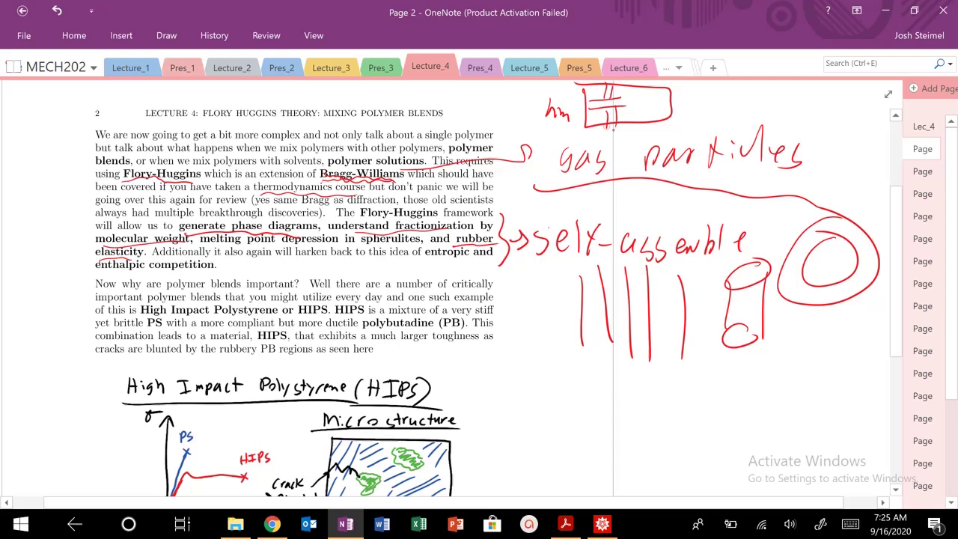
- Underline 'self-assemble', Flory-Huggins in the framework sentence, and 'entropic and enthalpic competition'
drag(526, 254, 722, 257)
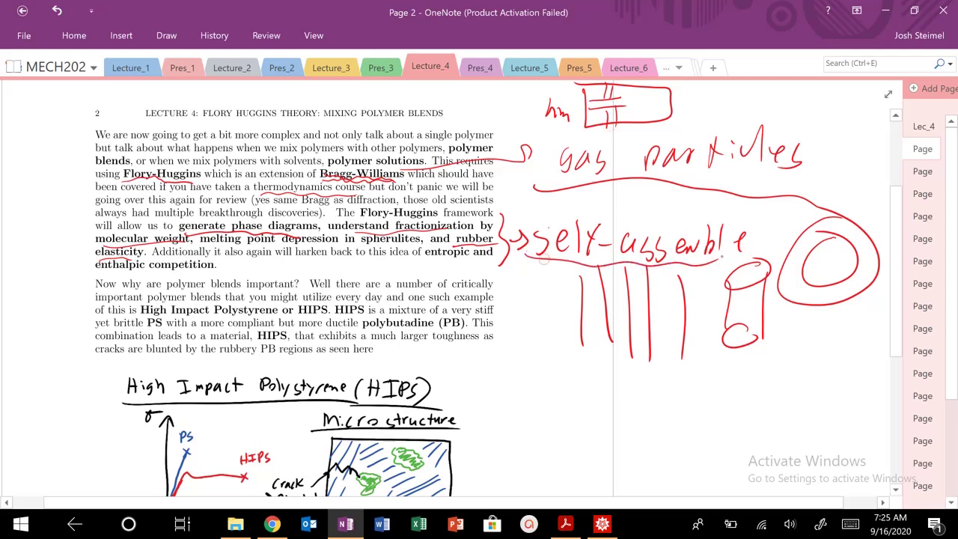
drag(360, 219, 434, 219)
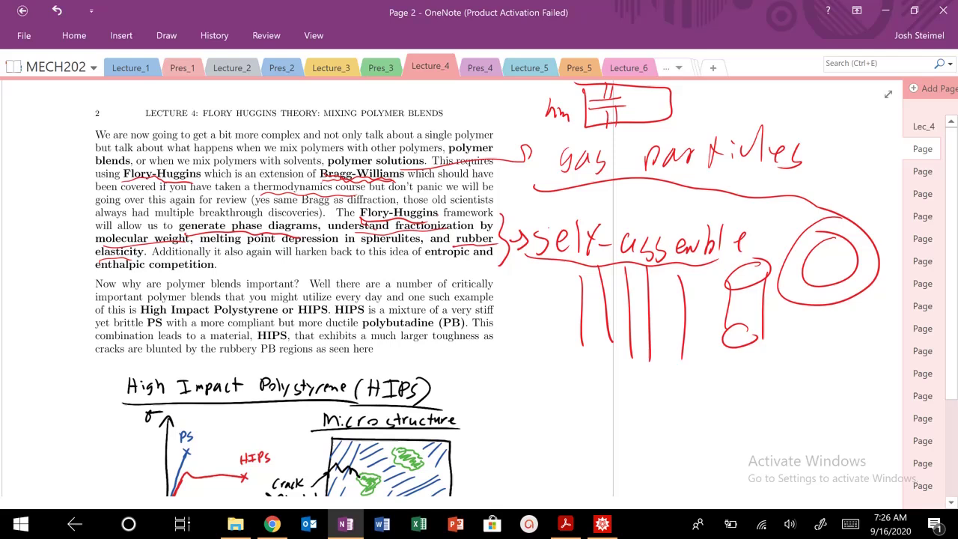
drag(418, 263, 493, 260)
drag(99, 278, 215, 269)
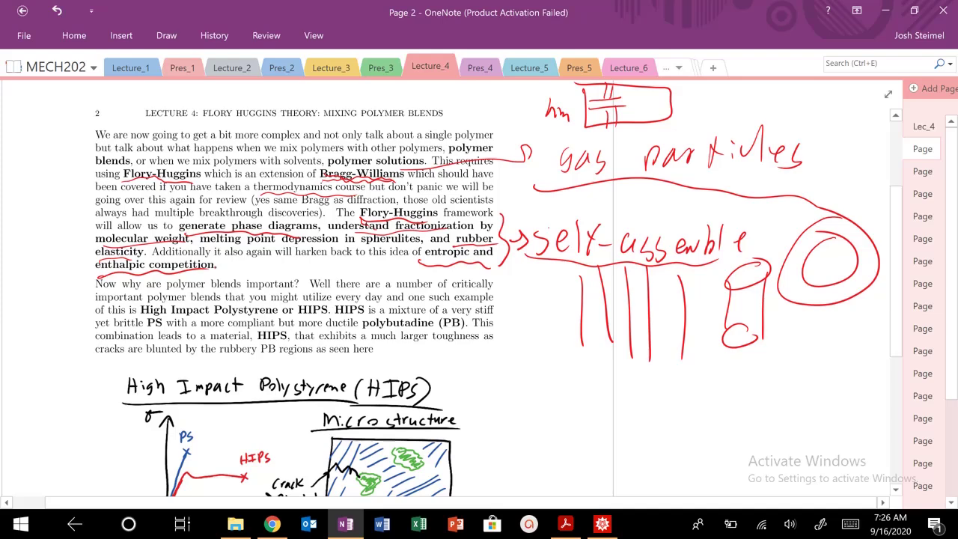
- Underline the HIPS sentence and 'brittle PS', and draw a dashed drop line from the PS peak
scroll(244, 267, down, 2)
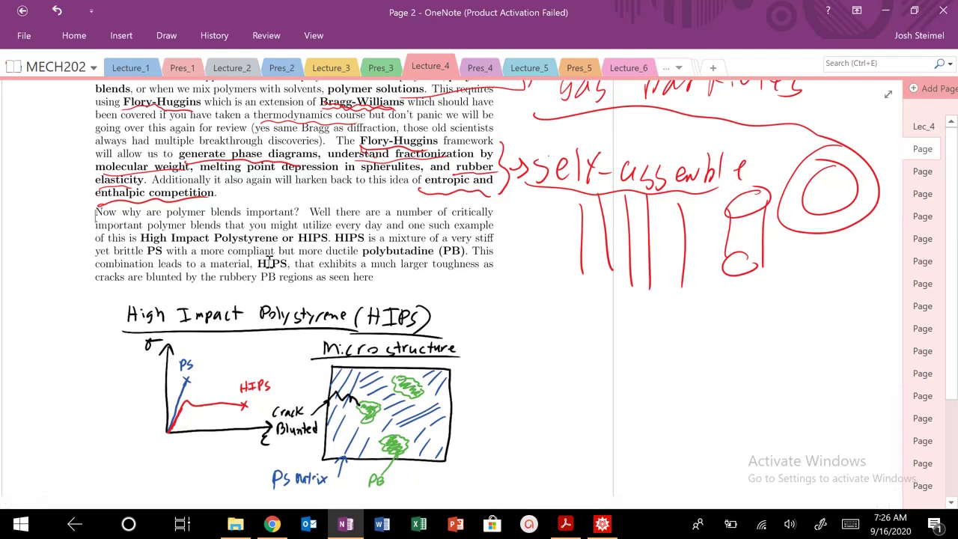
drag(140, 243, 355, 243)
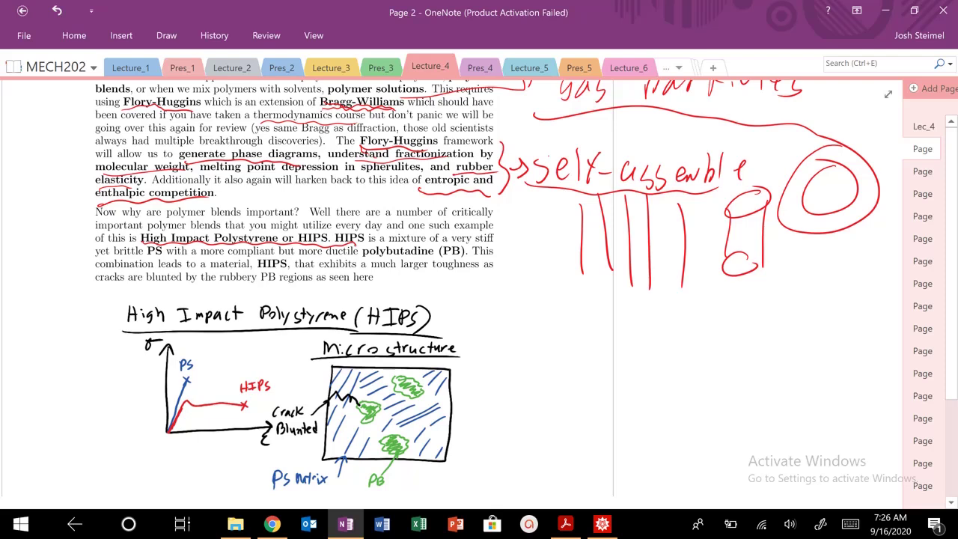
drag(114, 258, 166, 256)
drag(124, 254, 128, 265)
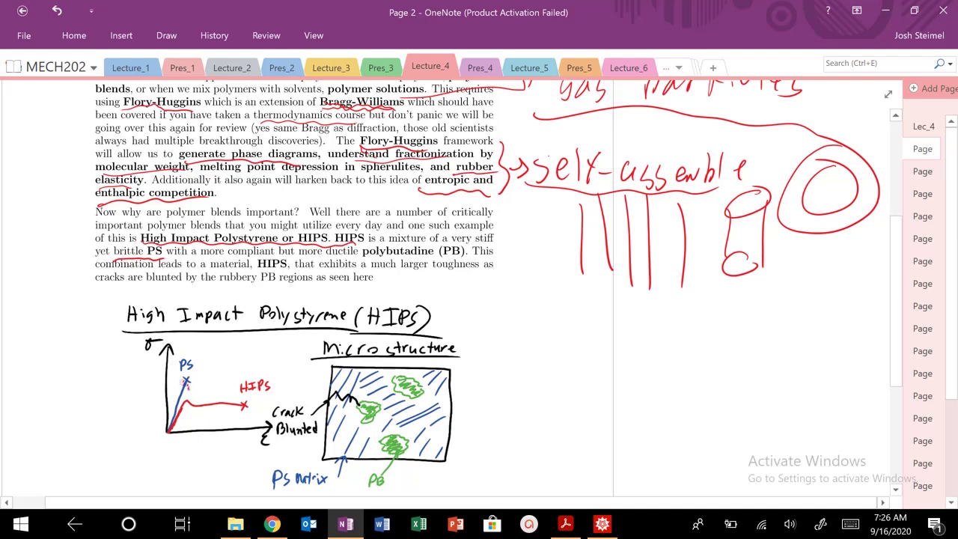
drag(188, 379, 193, 431)
- Write the red strain notes 'ε ≈ 1–10' and 'εPS =' beside the text
mouse_move(487, 285)
mouse_down()
mouse_move(481, 307)
mouse_move(493, 310)
mouse_move(515, 302)
mouse_move(533, 316)
mouse_move(572, 300)
mouse_up()
mouse_move(590, 292)
mouse_down()
mouse_move(589, 324)
mouse_move(611, 301)
mouse_move(612, 320)
mouse_up()
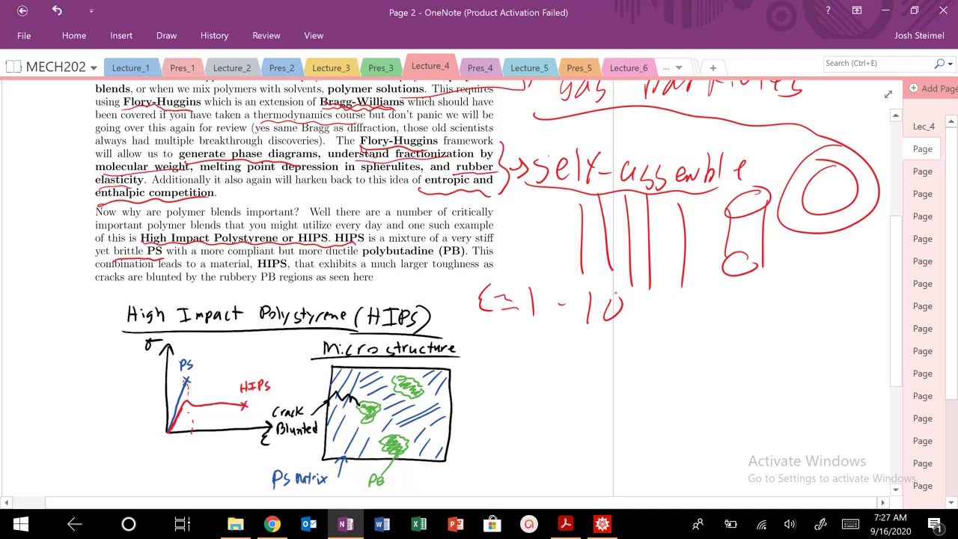
mouse_move(493, 334)
mouse_down()
mouse_move(485, 346)
mouse_move(506, 370)
mouse_up()
mouse_move(527, 341)
mouse_down()
mouse_move(517, 360)
mouse_move(552, 353)
mouse_up()
mouse_move(544, 343)
mouse_down()
mouse_move(560, 360)
mouse_move(583, 340)
mouse_move(610, 366)
mouse_up()
- Complete 'εPS ≈ 0.3', underline 'more ductile', and write 'rubber' in the margin
click(608, 361)
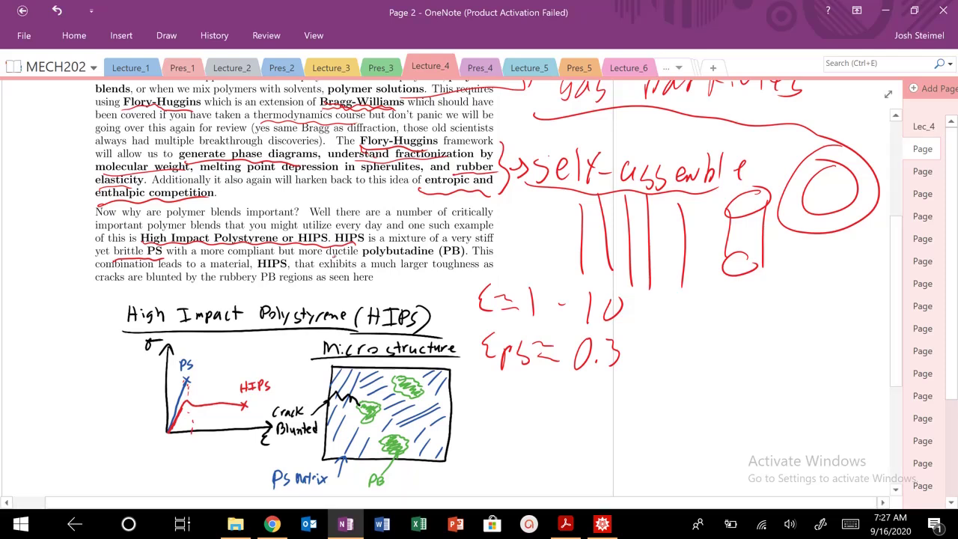
mouse_move(302, 256)
mouse_down()
mouse_move(446, 260)
mouse_move(541, 230)
mouse_move(549, 238)
mouse_move(571, 232)
mouse_up()
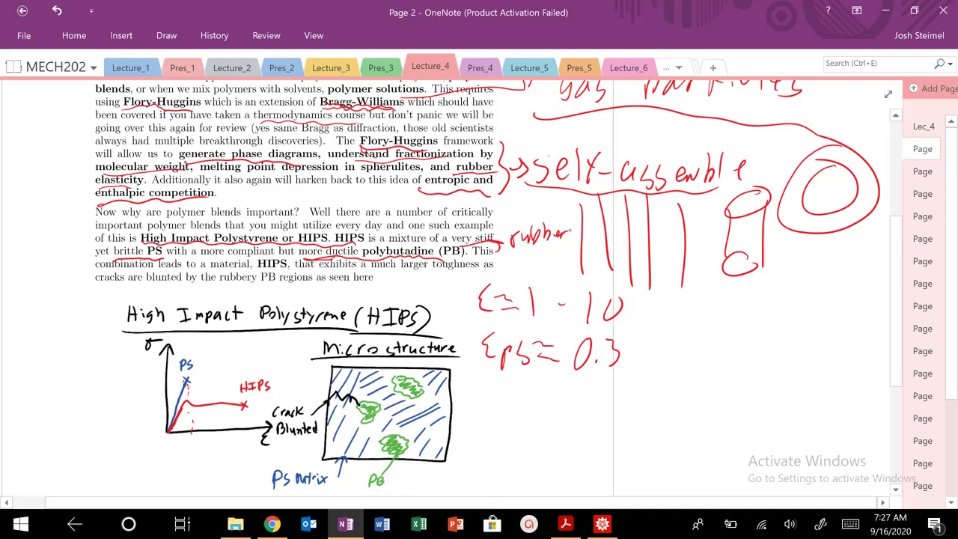
mouse_move(708, 316)
mouse_down()
mouse_move(708, 349)
mouse_move(721, 335)
mouse_up()
mouse_move(740, 311)
mouse_down()
mouse_move(740, 343)
mouse_move(782, 342)
mouse_up()
- Write 'PDMS Tg ≈ −123°C' in the margin, rule a line beneath it, and underline HIPS
drag(804, 320, 792, 349)
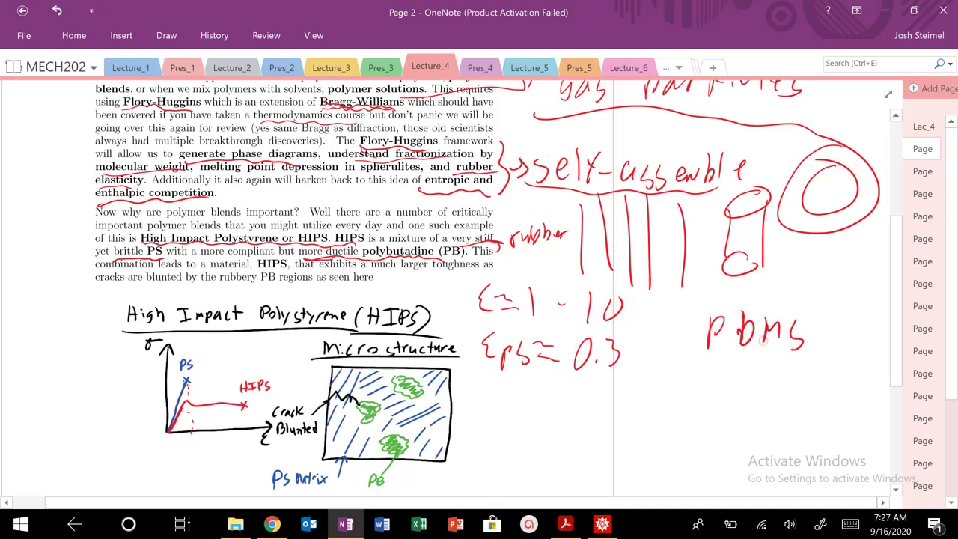
drag(690, 372, 710, 371)
drag(704, 374, 704, 400)
drag(727, 389, 716, 421)
mouse_move(740, 387)
mouse_down()
mouse_move(766, 392)
mouse_move(779, 379)
mouse_move(793, 389)
mouse_up()
mouse_move(799, 372)
mouse_down()
mouse_move(826, 392)
mouse_move(840, 367)
mouse_up()
mouse_move(866, 363)
mouse_down()
mouse_move(848, 391)
mouse_move(877, 406)
mouse_up()
drag(660, 422, 888, 418)
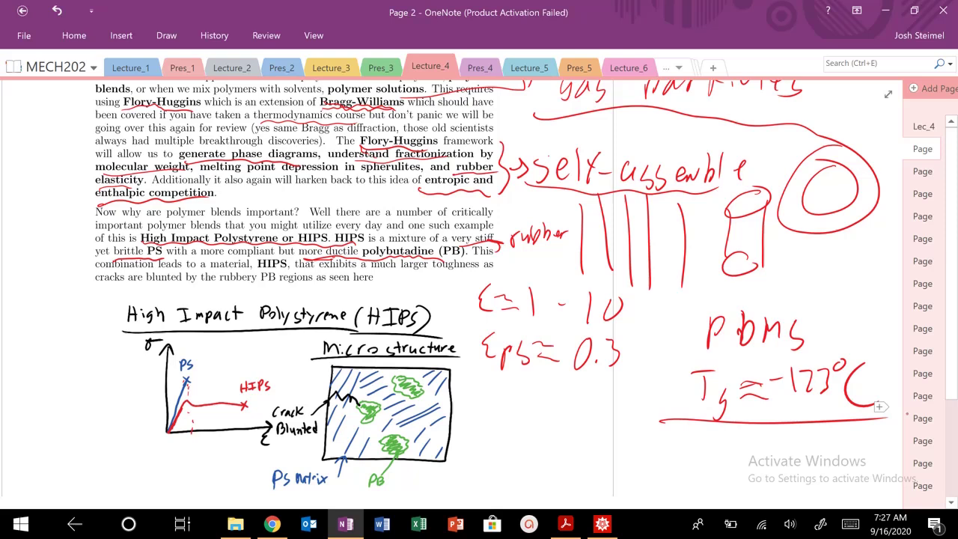
drag(257, 272, 288, 270)
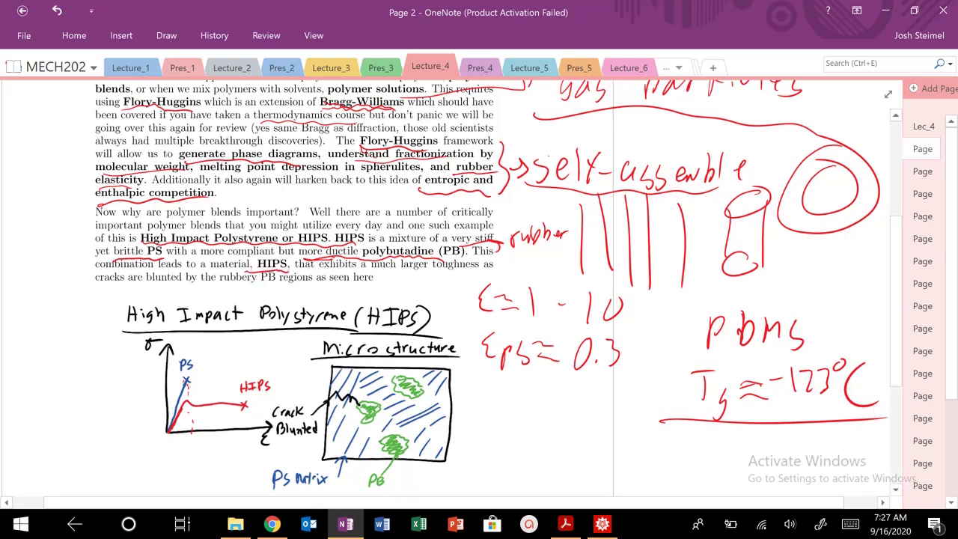
- Circle the PS, HIPS, PS Matrix and PB labels, shade the PS curve base, and dash the HIPS failure line
mouse_move(202, 356)
mouse_down()
mouse_move(174, 358)
mouse_move(199, 350)
mouse_up()
drag(272, 375, 255, 372)
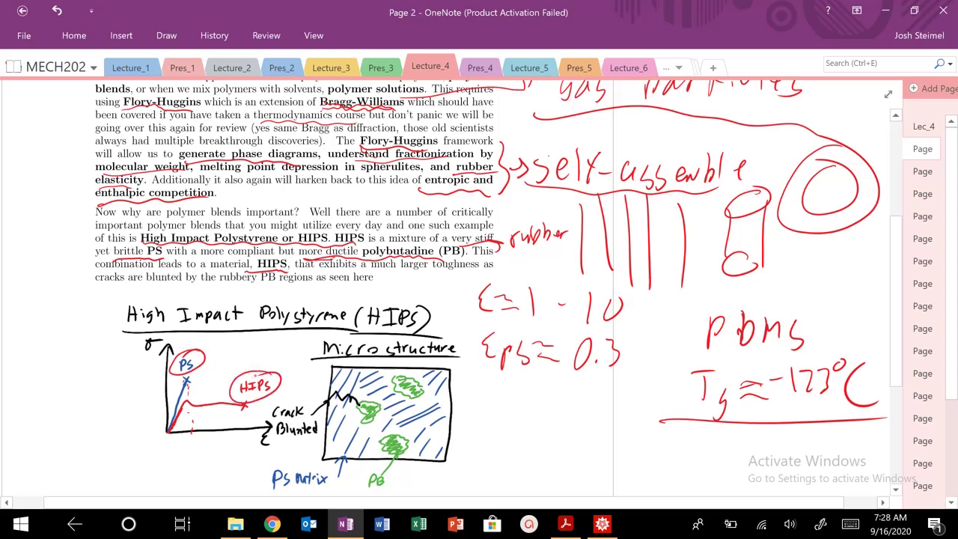
mouse_move(177, 431)
mouse_down()
mouse_move(186, 406)
mouse_move(179, 425)
mouse_move(174, 408)
mouse_up()
mouse_move(244, 405)
mouse_down()
mouse_move(238, 460)
mouse_move(250, 462)
mouse_up()
mouse_move(286, 463)
mouse_down()
mouse_move(314, 488)
mouse_move(263, 470)
mouse_move(271, 466)
mouse_up()
mouse_move(391, 469)
mouse_down()
mouse_move(371, 475)
mouse_move(392, 465)
mouse_up()
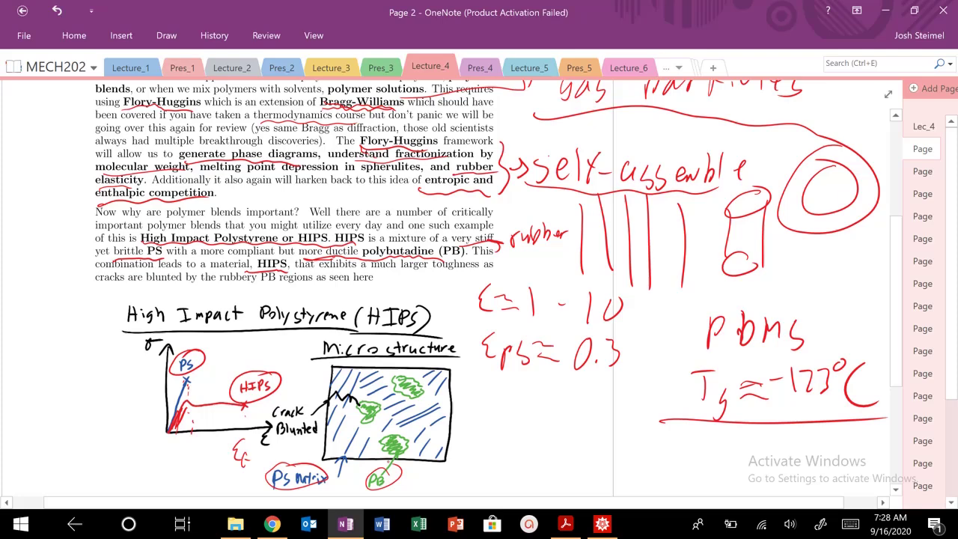
- Circle a PB rubber particle, draw a crack reaching it, and underline 'rubbery PB regions as seen here'
scroll(433, 372, down, 5)
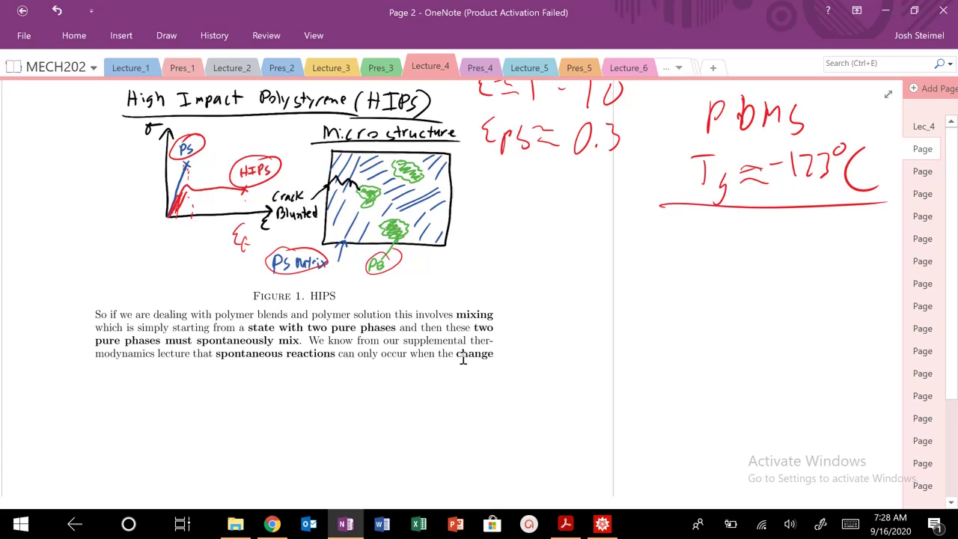
mouse_move(375, 177)
mouse_down()
mouse_move(358, 214)
mouse_move(379, 177)
mouse_move(346, 211)
mouse_up()
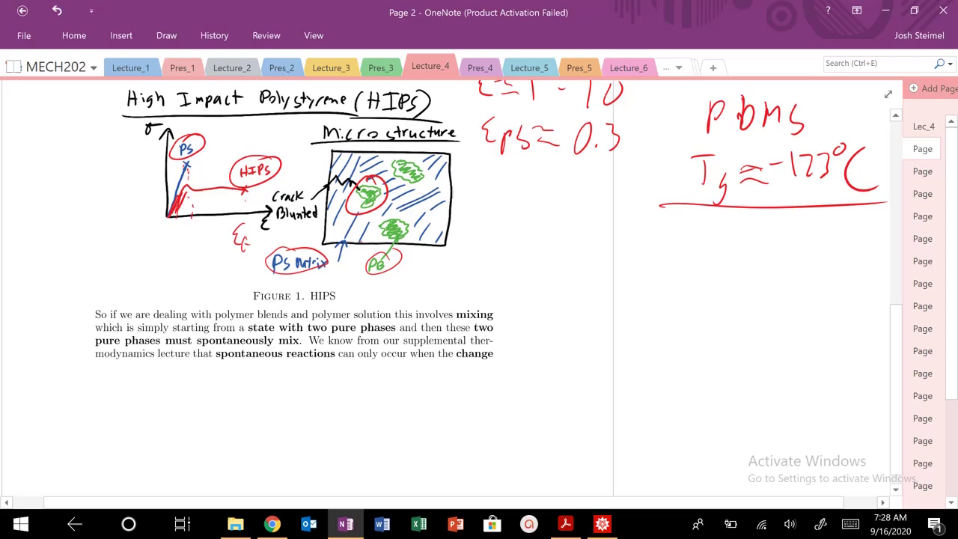
mouse_move(362, 245)
mouse_down()
mouse_move(364, 227)
mouse_move(388, 223)
mouse_up()
scroll(362, 266, up, 4)
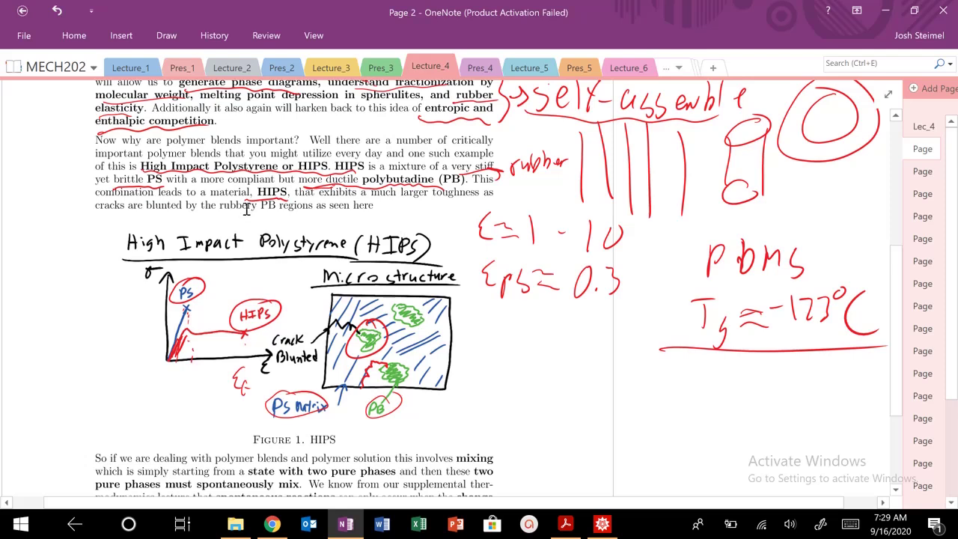
drag(219, 211, 373, 210)
- Underline 'polymer blends and polymer solution', 'two pure phases', 'spontaneously mix' and 'spontaneous reactions can only occur'
scroll(300, 292, down, 4)
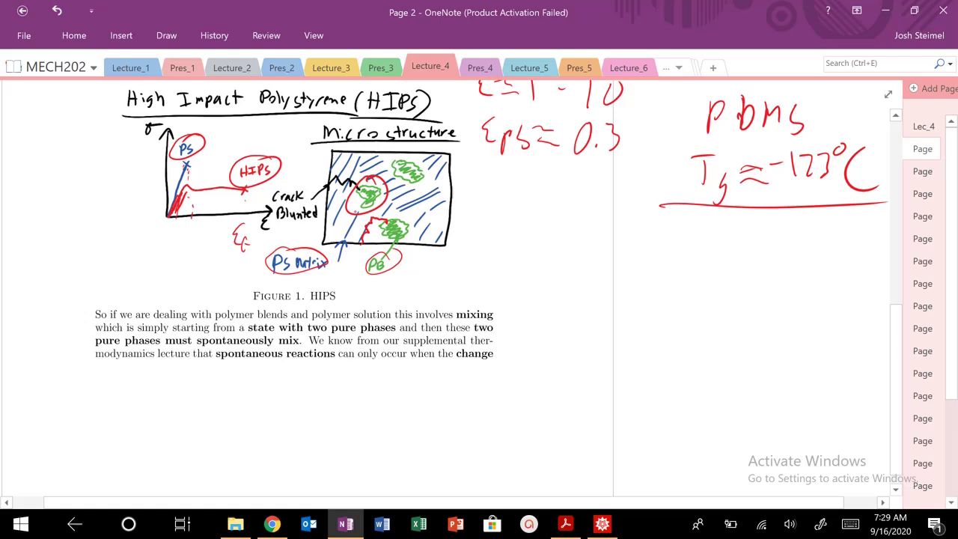
drag(217, 322, 363, 321)
drag(255, 334, 375, 339)
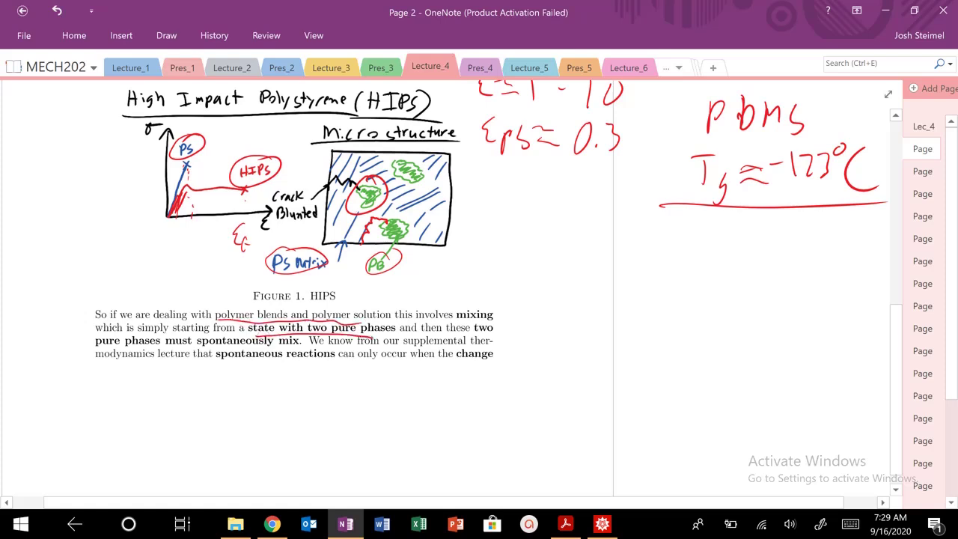
drag(476, 334, 500, 331)
drag(87, 346, 310, 343)
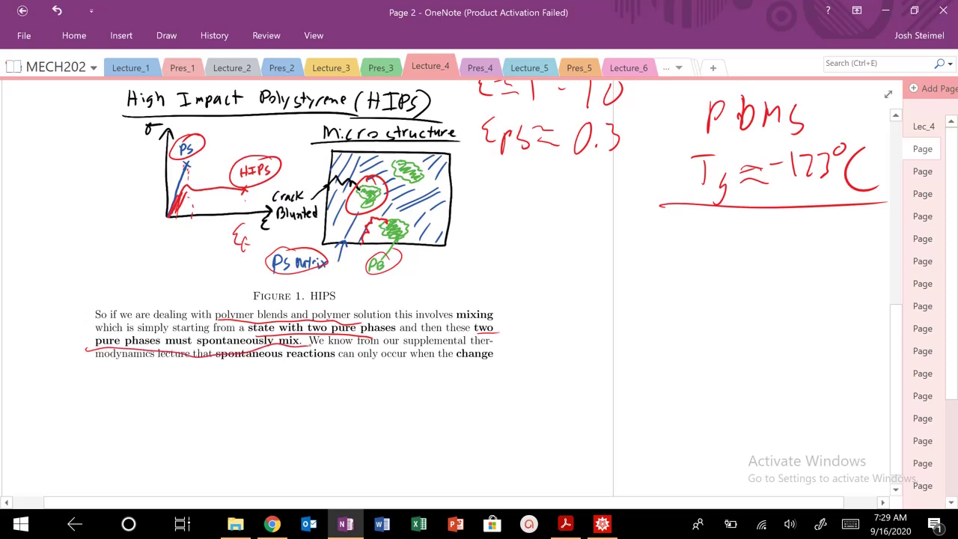
drag(219, 364, 461, 364)
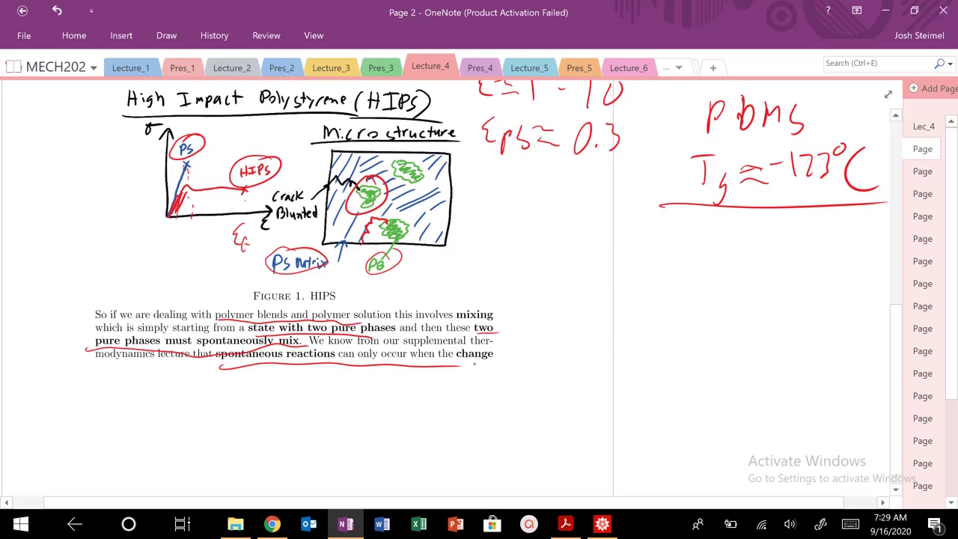
- Open page 3 and underline its first line in red
click(923, 172)
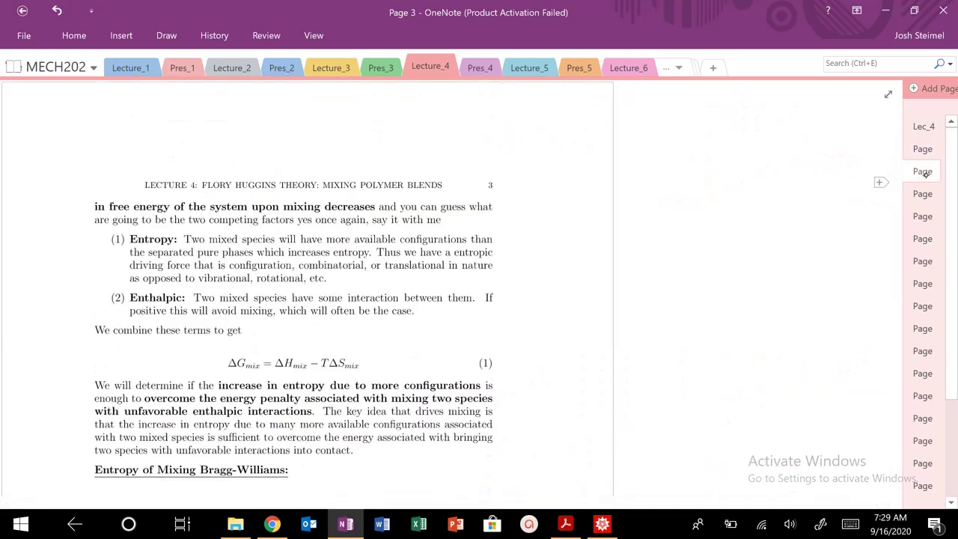
drag(86, 211, 293, 213)
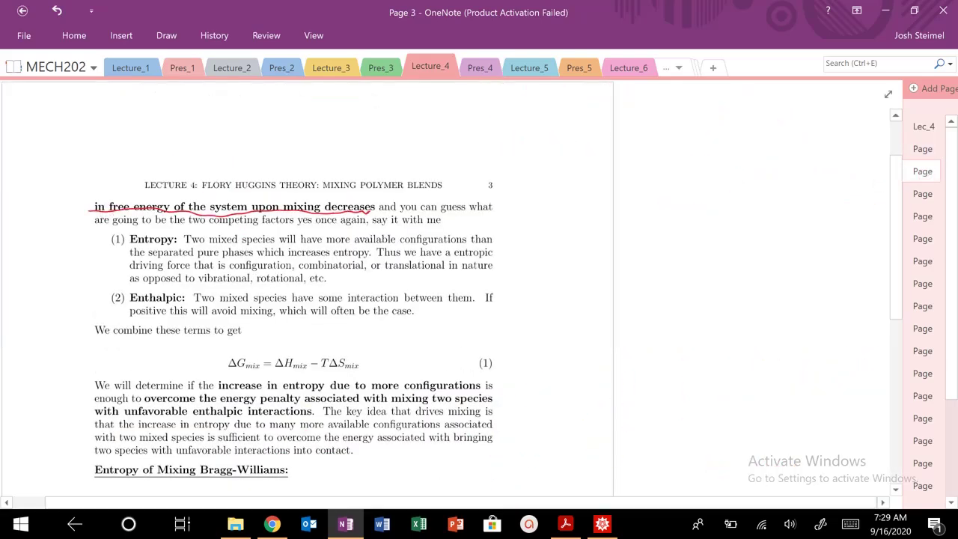
drag(368, 213, 377, 210)
- Handwrite ΔG = ΔH − TΔS at the top of the page
mouse_move(517, 113)
mouse_down()
mouse_move(485, 135)
mouse_move(528, 140)
mouse_up()
mouse_move(556, 121)
mouse_down()
mouse_move(588, 126)
mouse_move(587, 136)
mouse_move(622, 127)
mouse_move(631, 148)
mouse_up()
mouse_move(650, 120)
mouse_down()
mouse_move(648, 154)
mouse_move(659, 154)
mouse_up()
drag(647, 140, 664, 138)
mouse_move(684, 137)
mouse_down()
mouse_move(720, 153)
mouse_move(740, 123)
mouse_up()
drag(751, 135, 779, 154)
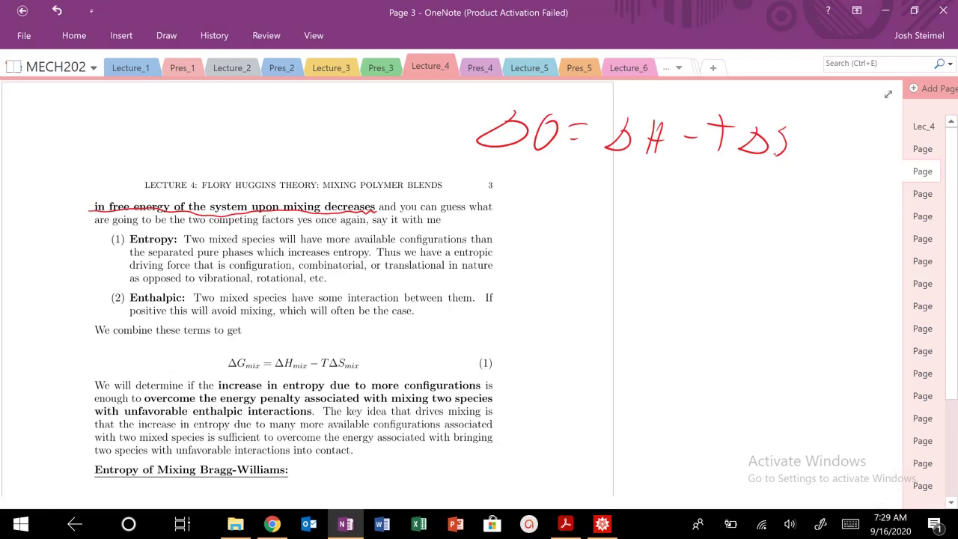
- Underline the ΔH and TΔS terms and 'Entropy:', and begin a box beside it
mouse_move(602, 169)
mouse_down()
mouse_move(795, 166)
mouse_move(672, 166)
mouse_up()
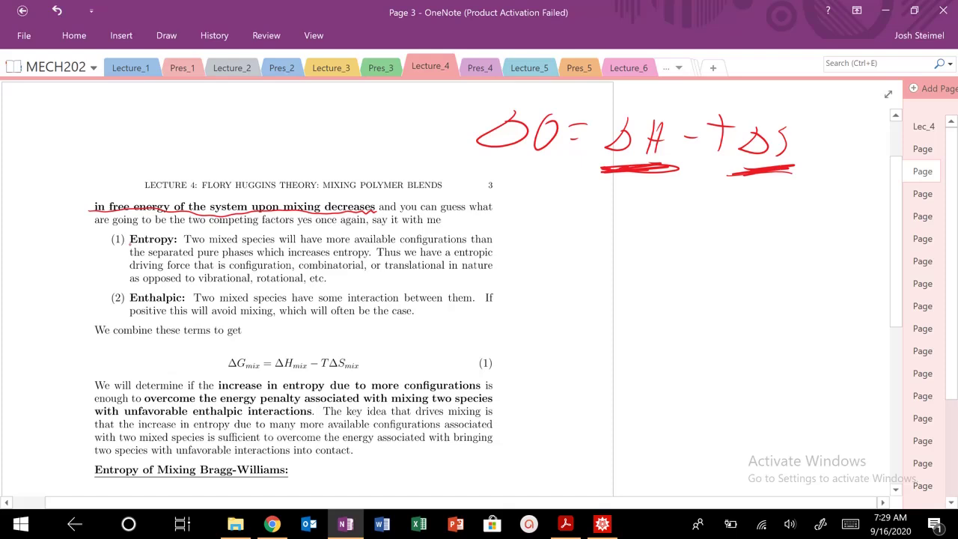
drag(116, 254, 168, 249)
mouse_move(538, 218)
mouse_down()
mouse_move(529, 289)
mouse_move(582, 213)
mouse_move(527, 212)
mouse_up()
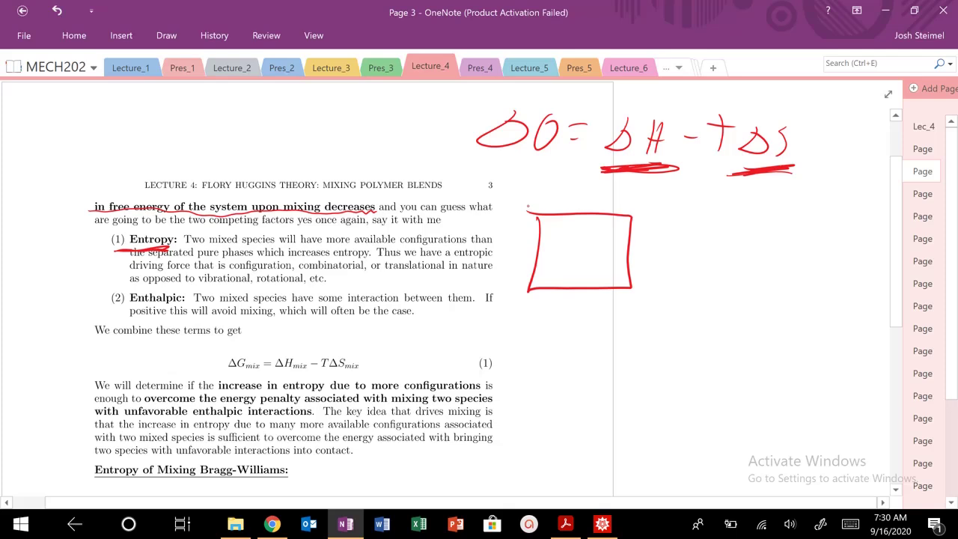
- Draw a black divider line down the middle of box 1
click(167, 35)
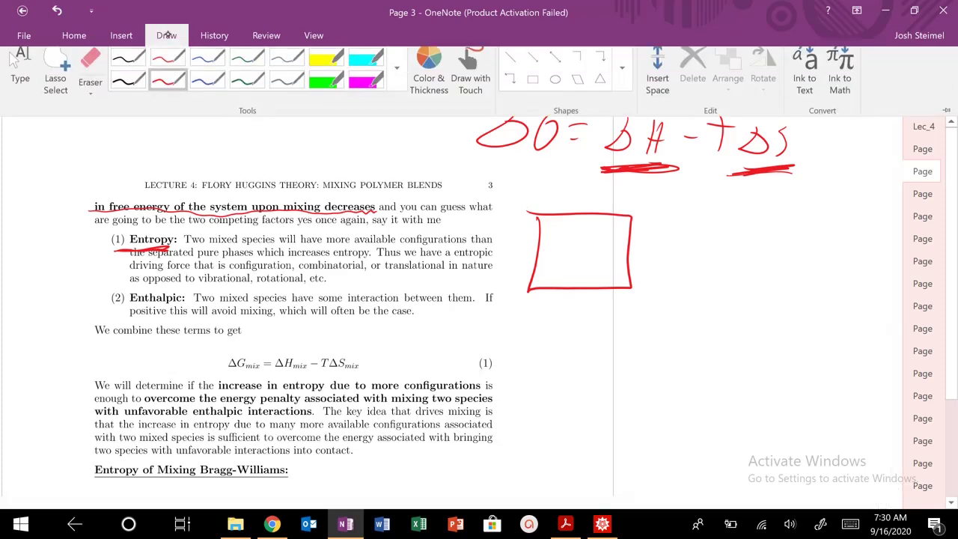
click(208, 88)
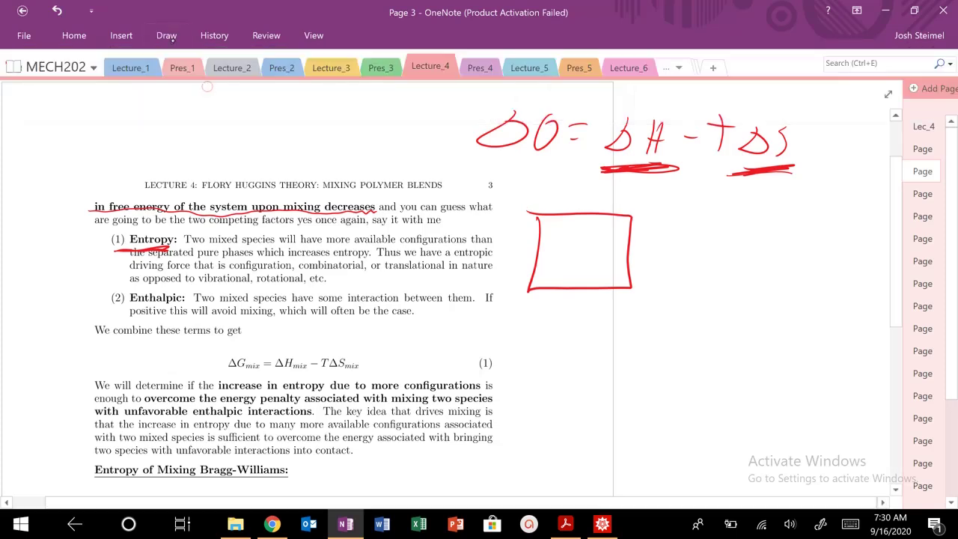
click(172, 37)
click(129, 88)
drag(578, 215, 575, 290)
- Dot blue particles in the left half of box 1
click(167, 36)
click(207, 85)
click(550, 228)
click(560, 232)
click(555, 241)
click(548, 253)
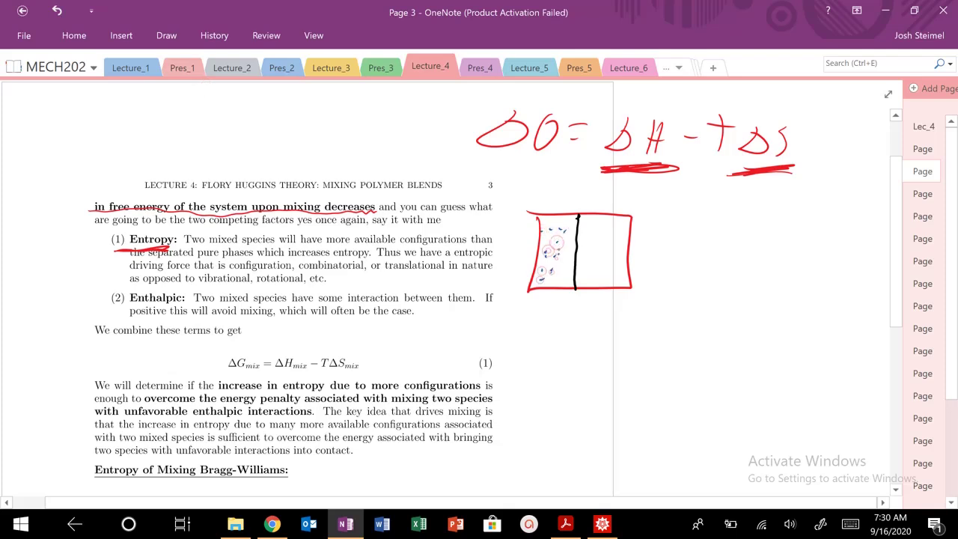
click(545, 271)
click(540, 279)
- Dot green particles in the right half of box 1
click(167, 35)
click(244, 78)
click(603, 233)
click(593, 259)
click(599, 256)
click(596, 228)
click(601, 254)
click(588, 242)
click(594, 276)
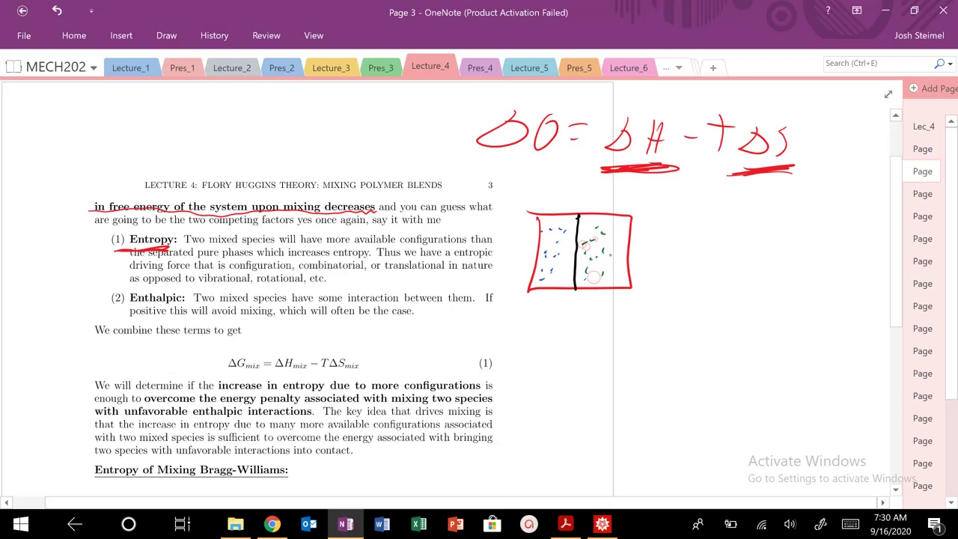
click(587, 247)
click(610, 238)
click(608, 235)
- In red, draw box 2 beside box 1, number them ① and ②, and start box 2's divider
click(162, 37)
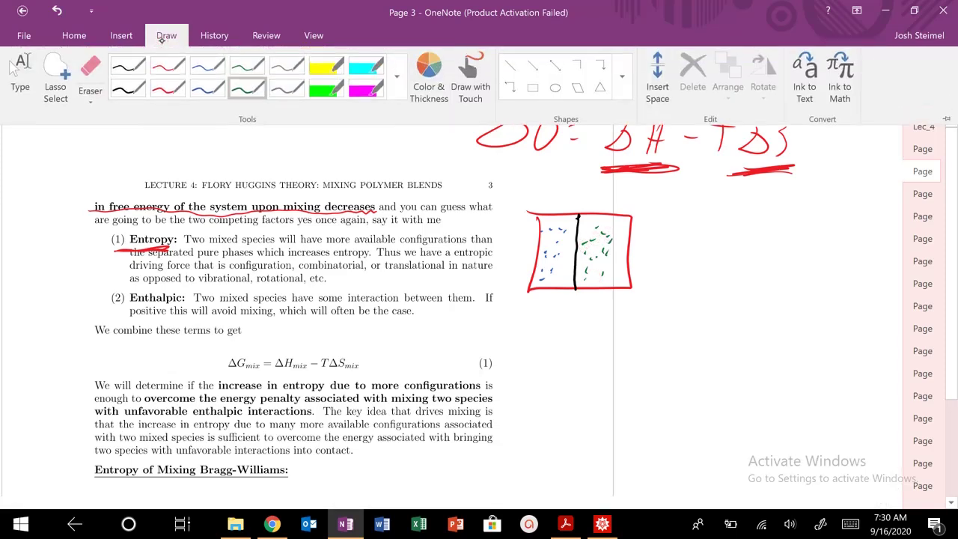
click(168, 88)
mouse_move(707, 242)
mouse_down()
mouse_move(709, 392)
mouse_move(802, 246)
mouse_move(707, 241)
mouse_up()
drag(563, 177, 565, 199)
mouse_move(571, 171)
mouse_down()
mouse_move(554, 189)
mouse_move(563, 201)
mouse_up()
mouse_move(747, 211)
mouse_down()
mouse_move(768, 237)
mouse_move(748, 203)
mouse_up()
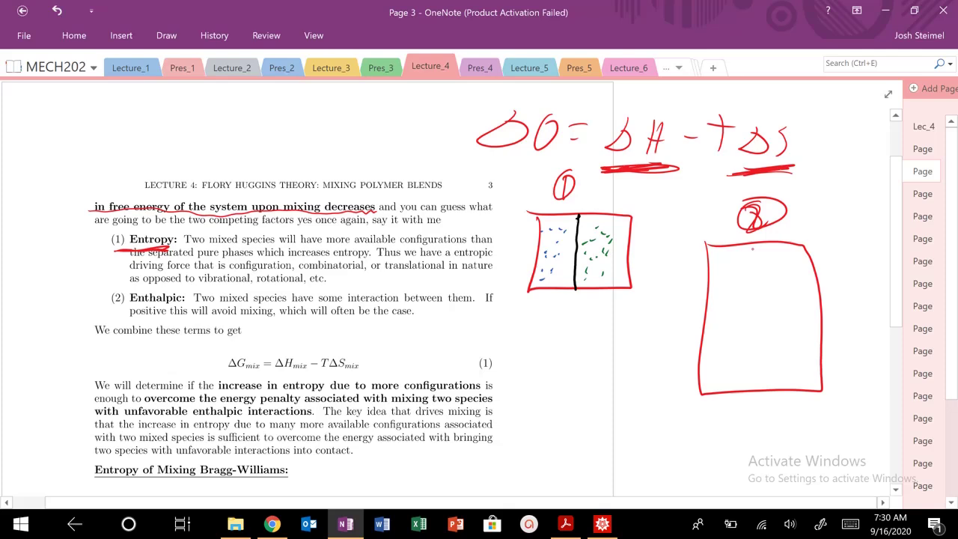
mouse_move(749, 252)
mouse_down()
mouse_move(761, 288)
mouse_move(759, 343)
mouse_up()
- Draw a black dashed divider down the middle of box 2
click(122, 35)
click(165, 36)
click(128, 89)
drag(745, 246, 755, 274)
drag(758, 284, 760, 309)
drag(759, 320, 760, 326)
drag(756, 337, 757, 343)
drag(756, 355, 758, 359)
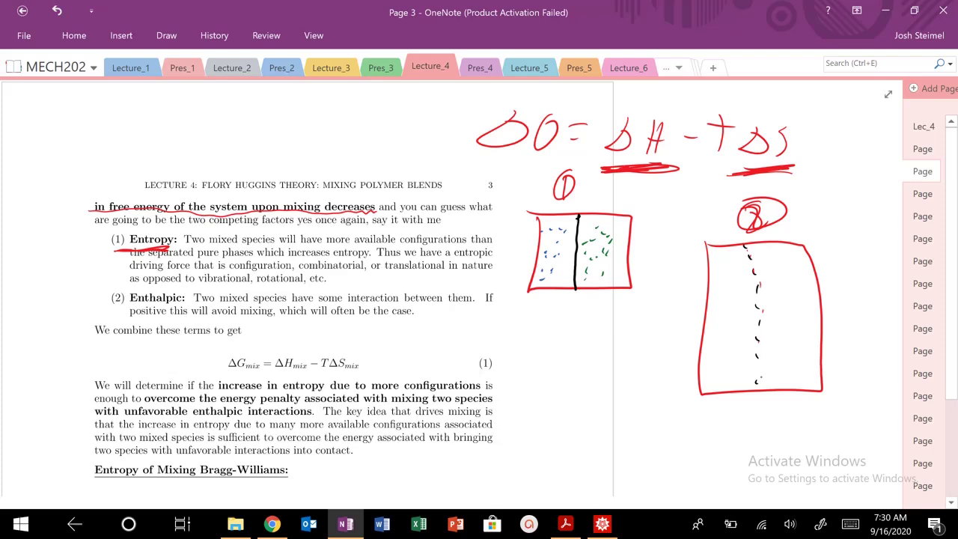
- Scatter blue particles on both sides of box 2's divider
click(166, 36)
scroll(161, 34, up, 1)
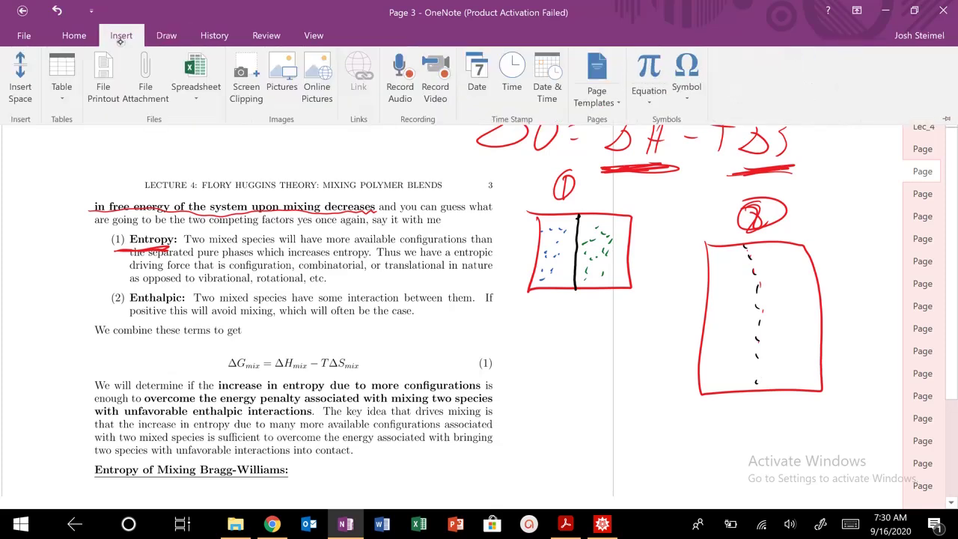
click(161, 34)
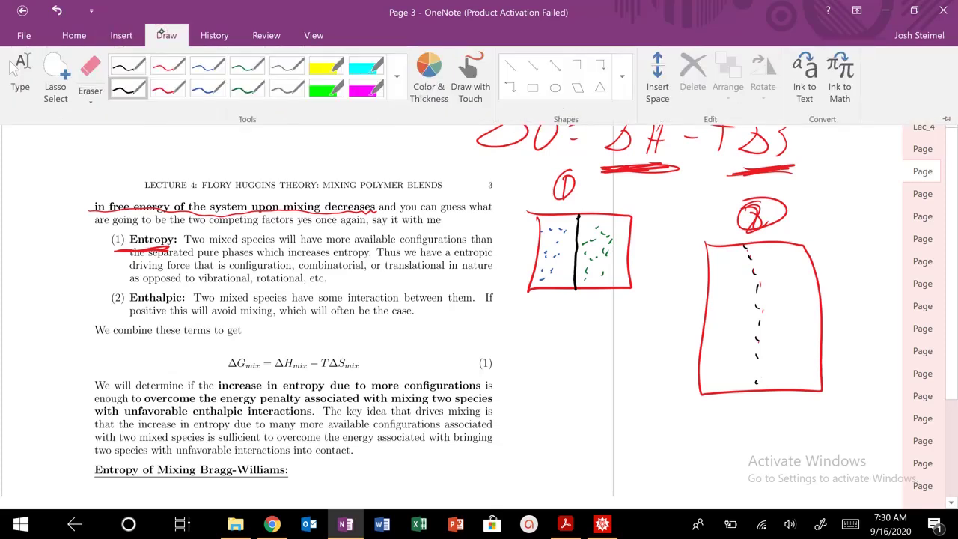
click(208, 89)
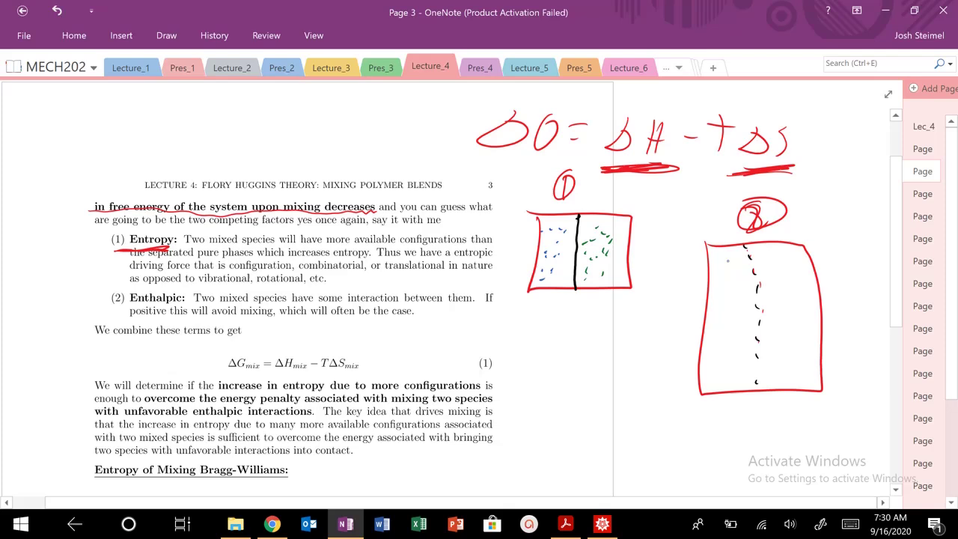
drag(774, 276, 783, 279)
drag(725, 282, 718, 315)
drag(709, 322, 707, 327)
drag(720, 337, 716, 341)
drag(736, 283, 738, 289)
drag(742, 338, 743, 356)
- Scatter green particles throughout box 2 among the blue ones
click(169, 35)
click(251, 89)
drag(721, 263, 733, 285)
mouse_move(779, 272)
mouse_down()
mouse_move(780, 289)
mouse_move(756, 321)
mouse_up()
drag(779, 254, 783, 280)
drag(789, 335, 783, 340)
drag(789, 352, 782, 359)
drag(771, 308, 766, 316)
drag(757, 339, 751, 344)
drag(740, 357, 732, 364)
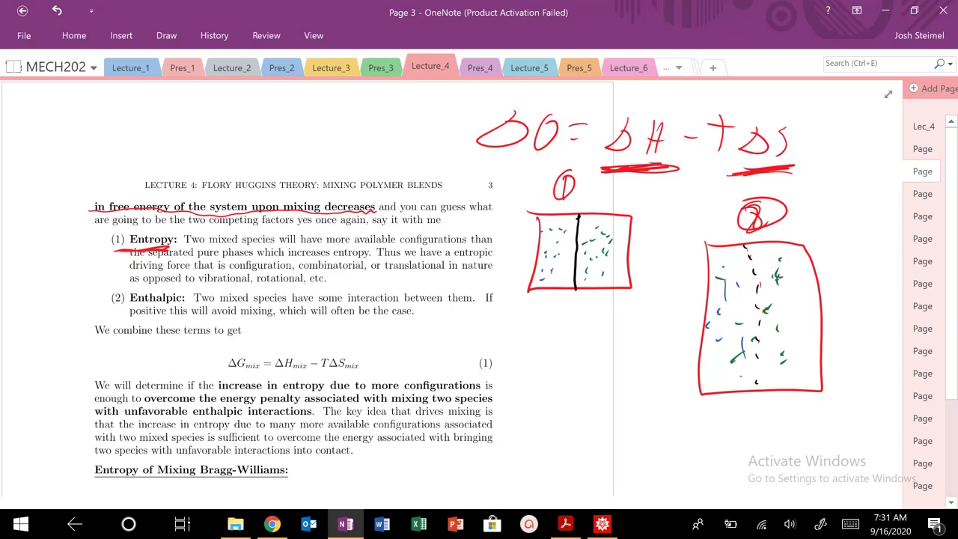
- Underline 'Entropy:' and 'available configurations' in red, and label the boxes Ω = 1 and Ω >> 1
click(167, 35)
click(166, 88)
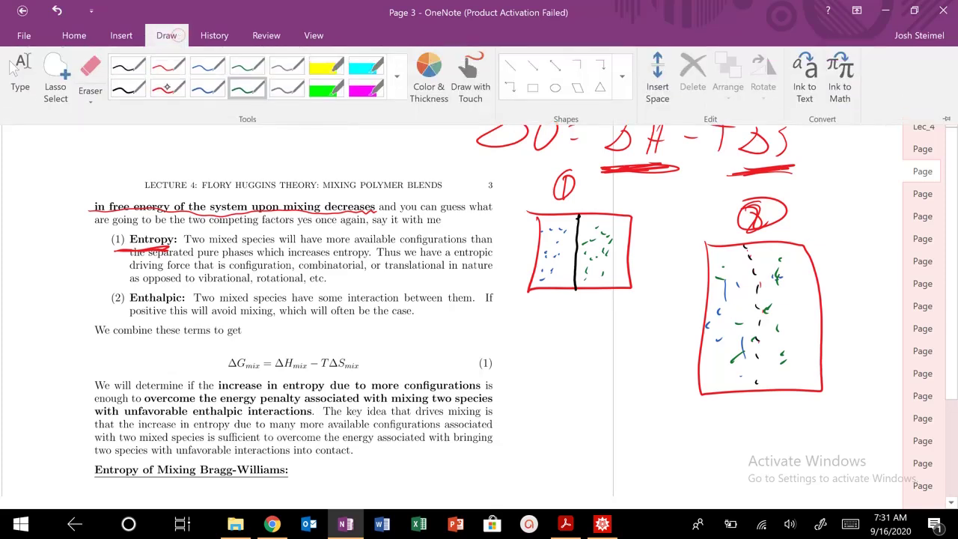
drag(135, 247, 178, 243)
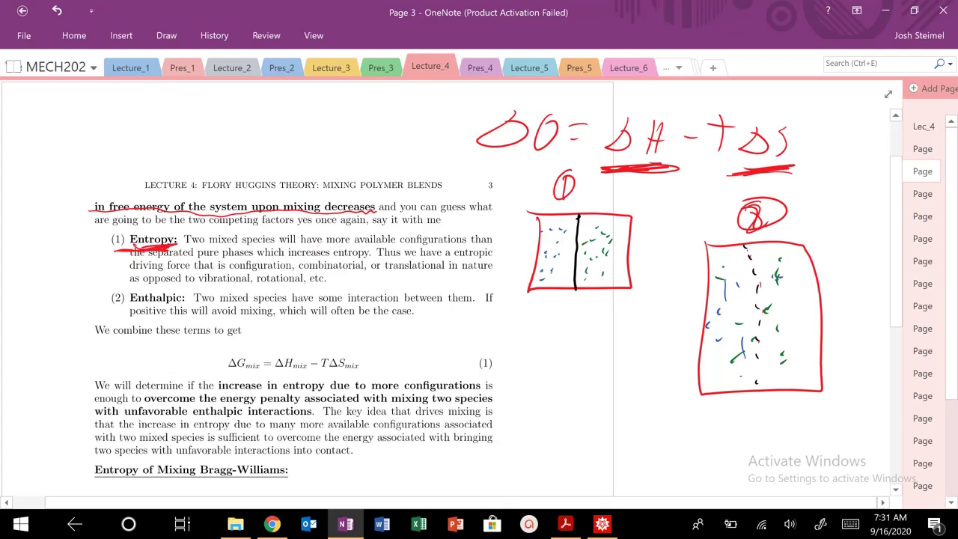
mouse_move(544, 311)
mouse_down()
mouse_move(577, 331)
mouse_move(593, 311)
mouse_move(609, 338)
mouse_up()
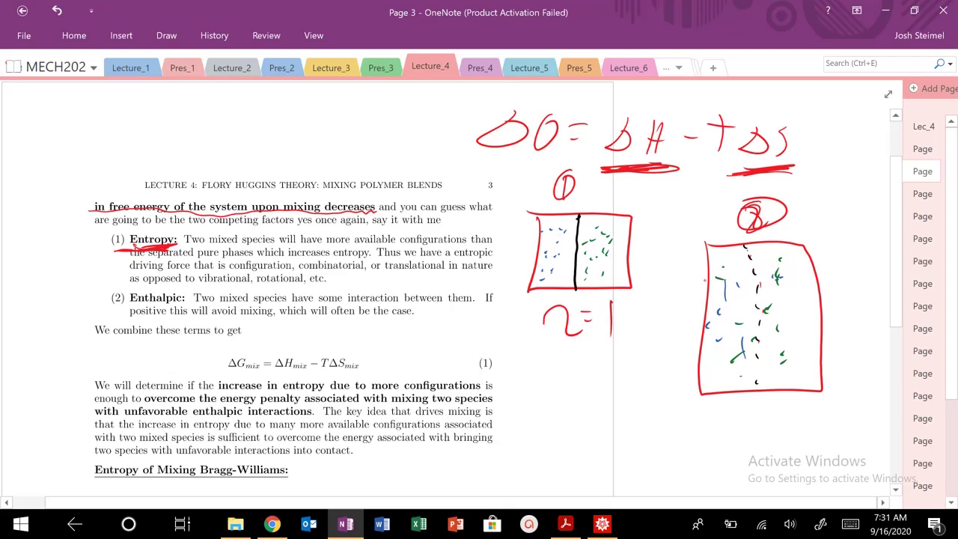
mouse_move(728, 445)
mouse_down()
mouse_move(762, 433)
mouse_move(775, 445)
mouse_move(806, 444)
mouse_up()
drag(837, 394, 840, 446)
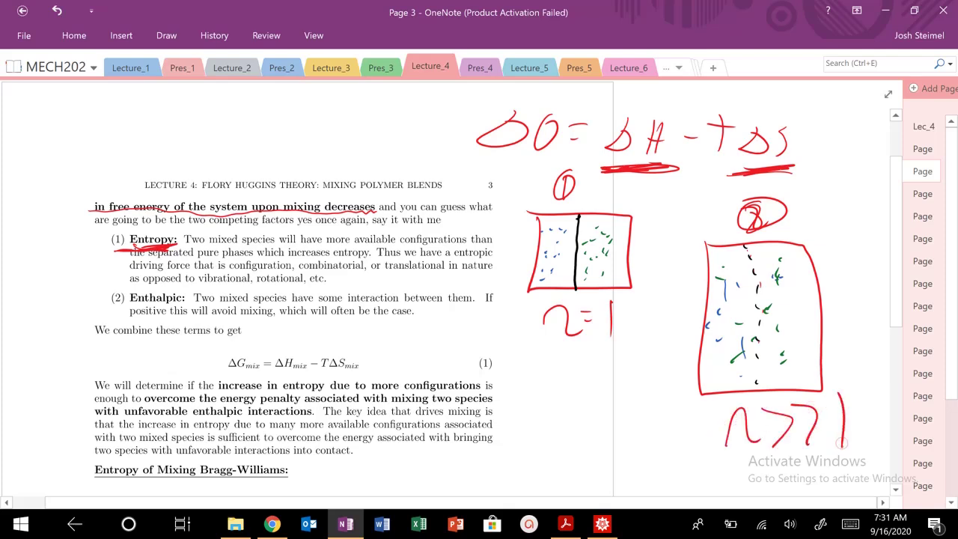
drag(355, 246, 452, 242)
drag(443, 250, 472, 247)
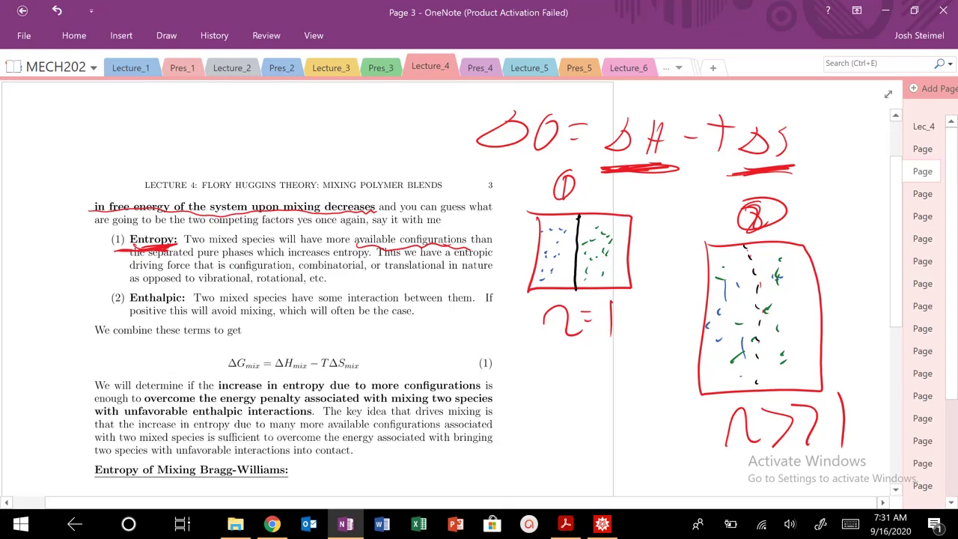
- Underline the combinatorial-configuration and 'entropic' phrases, then write S = k ln(Ω) above the heading
drag(232, 269, 428, 276)
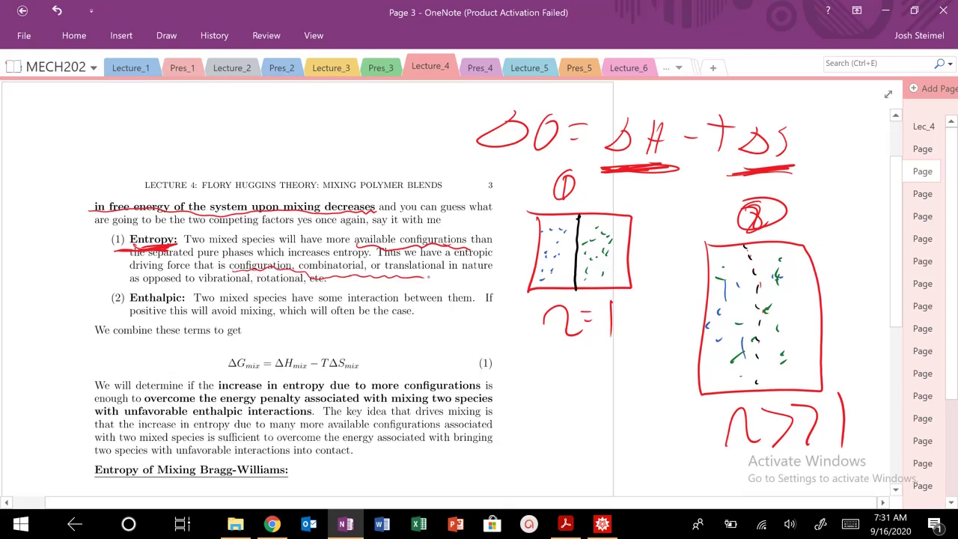
drag(452, 262, 500, 259)
mouse_move(220, 109)
mouse_down()
mouse_move(206, 141)
mouse_move(252, 118)
mouse_move(253, 129)
mouse_up()
mouse_move(280, 106)
mouse_down()
mouse_move(280, 136)
mouse_move(283, 125)
mouse_up()
drag(283, 125, 306, 131)
click(330, 125)
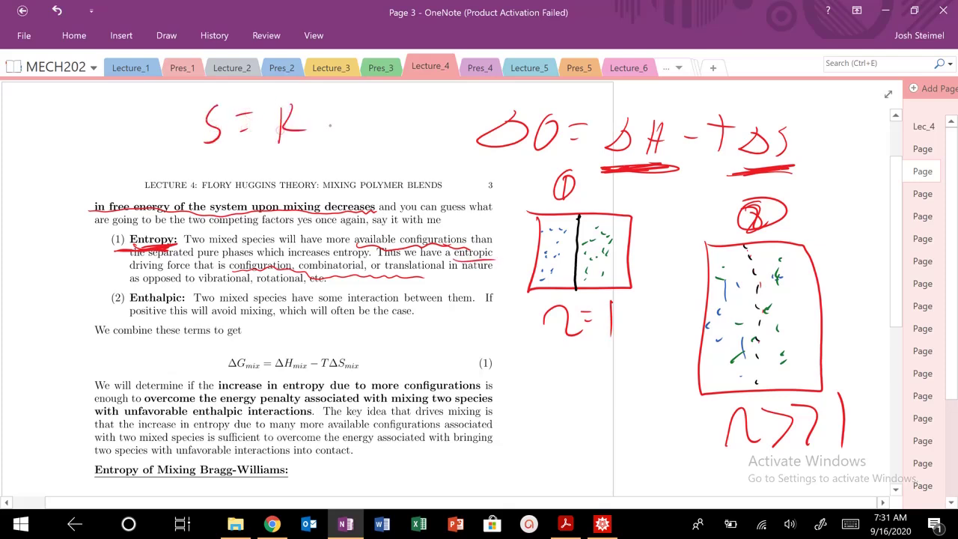
mouse_move(325, 96)
mouse_down()
mouse_move(341, 129)
mouse_move(366, 102)
mouse_move(379, 144)
mouse_move(418, 106)
mouse_move(414, 159)
mouse_up()
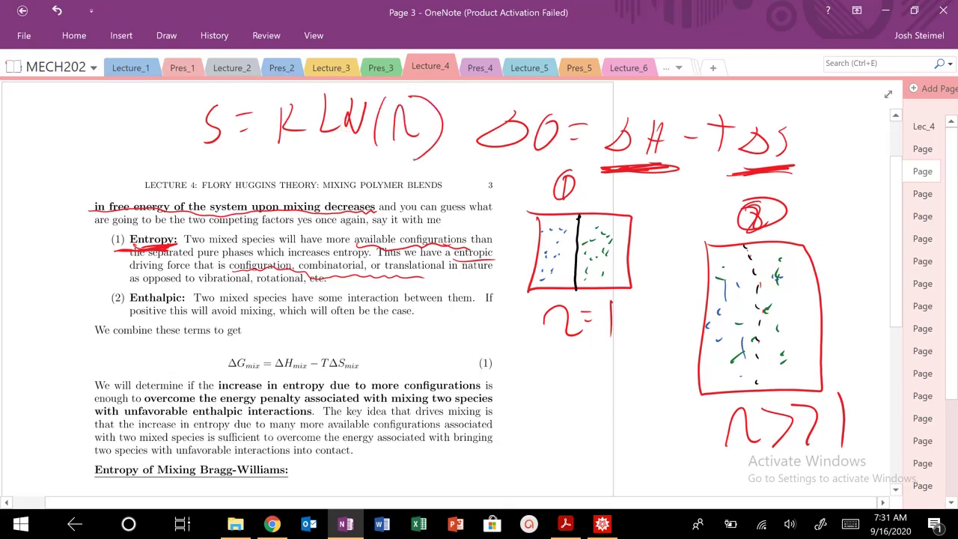
- Underline the entropy-increase phrase, arrow Entropy to a margin note 'mix', and circle 'Enthalpic:'
drag(220, 391, 473, 393)
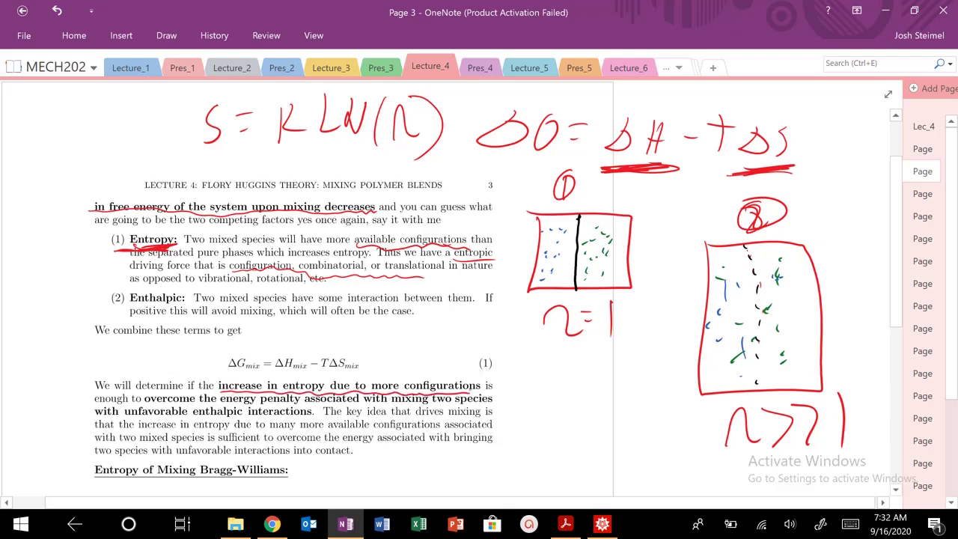
mouse_move(148, 233)
mouse_down()
mouse_move(84, 241)
mouse_move(64, 262)
mouse_move(24, 271)
mouse_move(35, 281)
mouse_up()
mouse_move(43, 267)
mouse_down()
mouse_move(43, 283)
mouse_move(67, 285)
mouse_up()
drag(66, 259, 51, 286)
click(48, 255)
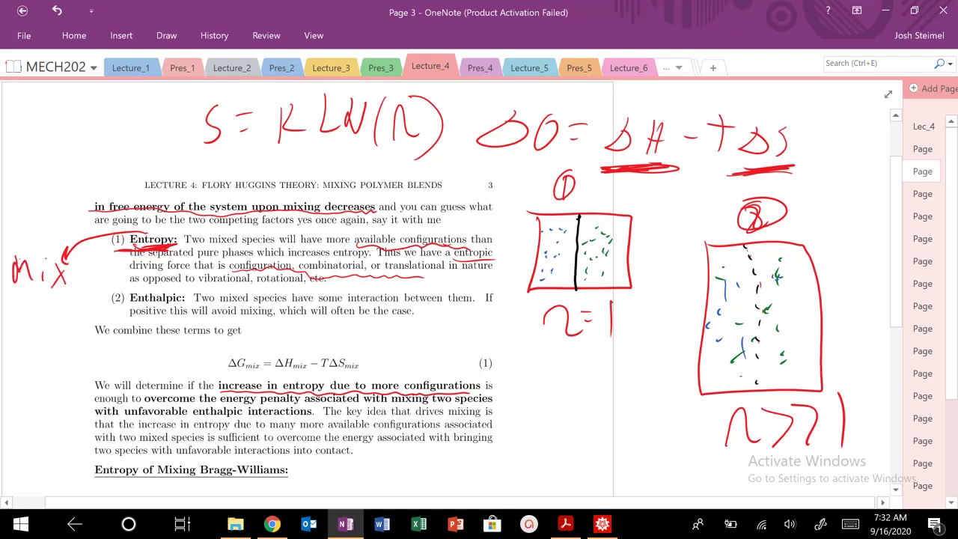
mouse_move(183, 289)
mouse_down()
mouse_move(179, 305)
mouse_move(187, 283)
mouse_up()
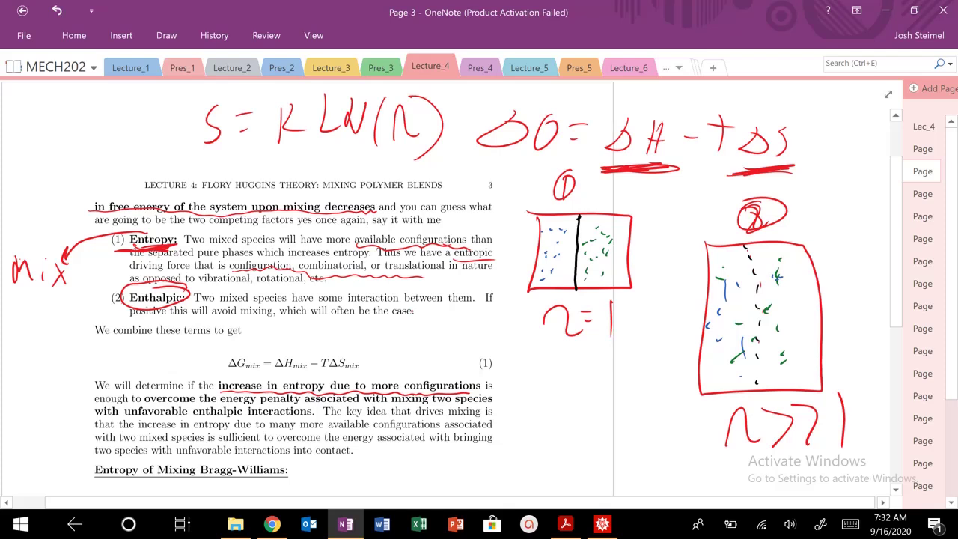
- Label box 1's halves A on the left and B on the right with arrows
click(166, 35)
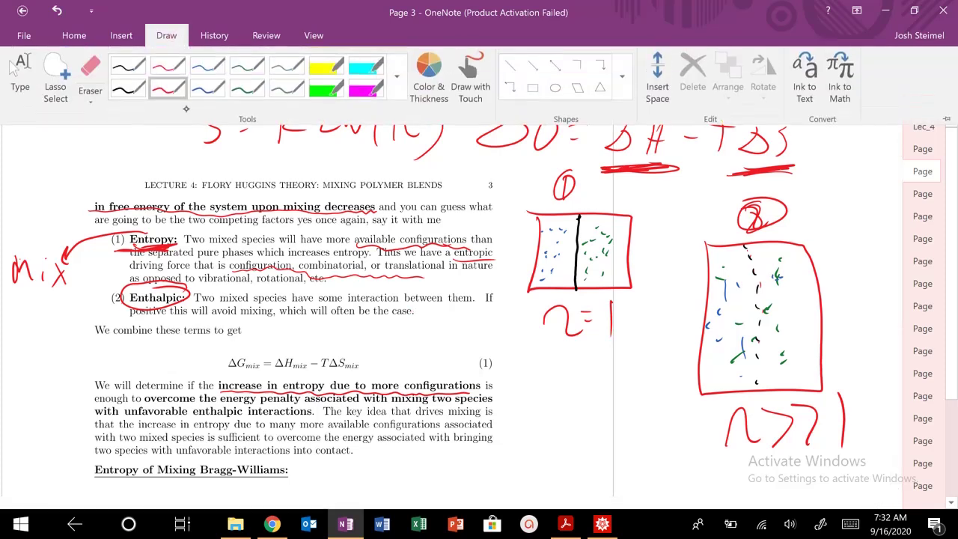
click(514, 235)
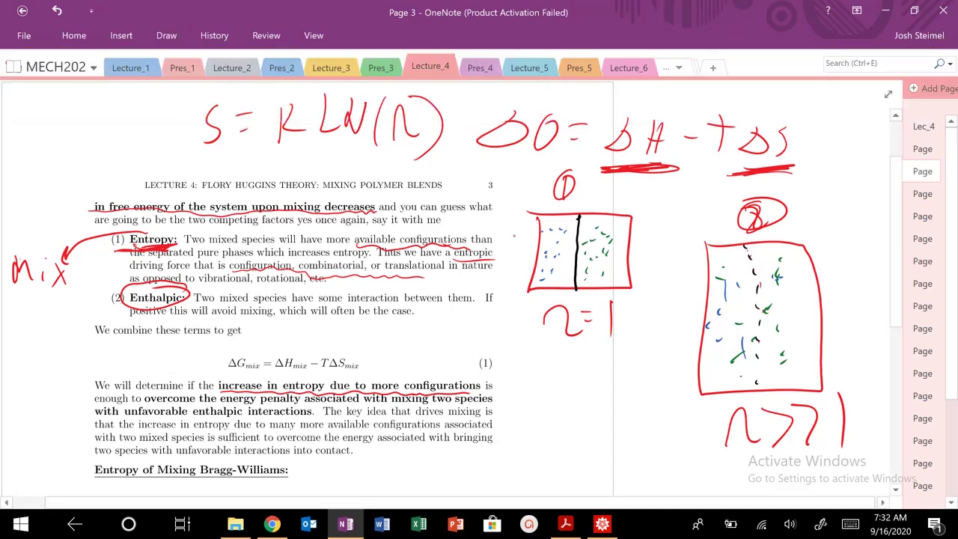
mouse_move(517, 238)
mouse_down()
mouse_move(553, 251)
mouse_move(519, 243)
mouse_up()
mouse_move(494, 211)
mouse_down()
mouse_move(493, 225)
mouse_move(503, 226)
mouse_up()
drag(497, 220, 510, 220)
drag(618, 246, 643, 246)
mouse_move(637, 239)
mouse_down()
mouse_move(638, 254)
mouse_move(654, 256)
mouse_up()
drag(654, 233, 650, 260)
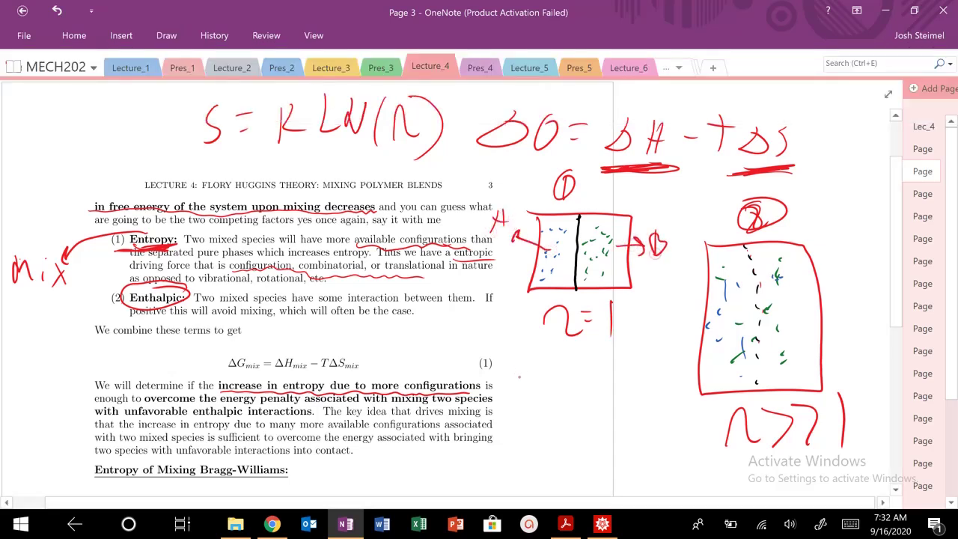
- Write ε_AB > 0 and ε_AB < 0 below box 1
mouse_move(527, 367)
mouse_down()
mouse_move(527, 396)
mouse_move(541, 396)
mouse_move(546, 412)
mouse_up()
drag(533, 406, 561, 407)
mouse_move(566, 368)
mouse_down()
mouse_move(613, 382)
mouse_move(586, 411)
mouse_up()
drag(639, 369, 637, 375)
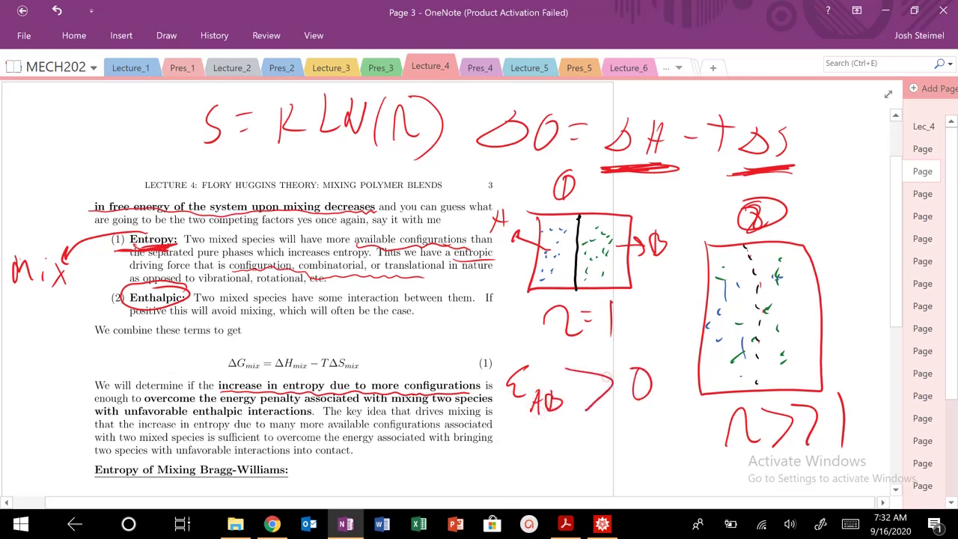
mouse_move(572, 434)
mouse_down()
mouse_move(571, 465)
mouse_move(581, 446)
mouse_up()
drag(581, 447, 598, 475)
drag(598, 447, 603, 473)
mouse_move(632, 430)
mouse_down()
mouse_move(628, 444)
mouse_move(643, 461)
mouse_up()
mouse_move(662, 428)
mouse_down()
mouse_move(650, 457)
mouse_move(662, 428)
mouse_up()
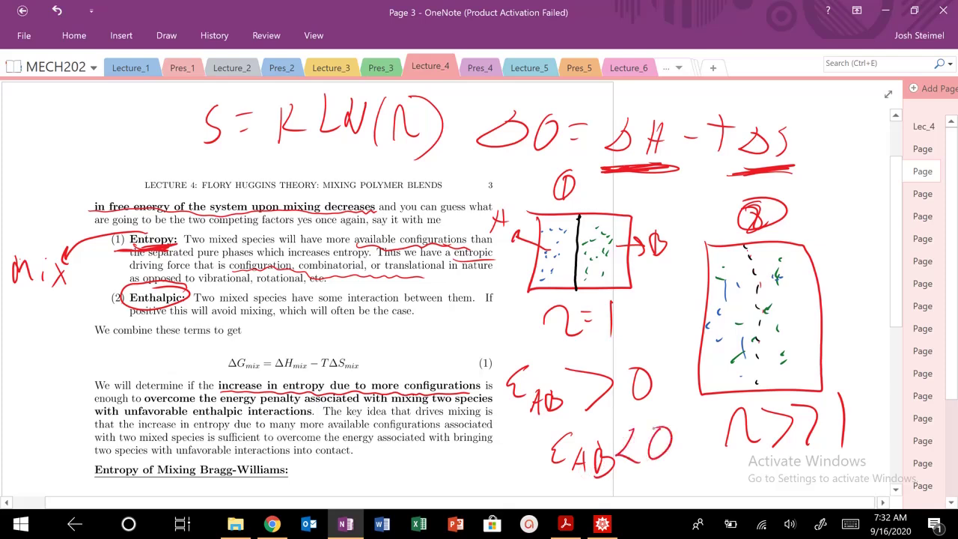
- Circle TΔS_mix, cross out ε_AB < 0, underline ε_AB > 0, and add an up arrow over ΔH_mix
mouse_move(358, 357)
mouse_down()
mouse_move(352, 379)
mouse_move(342, 346)
mouse_up()
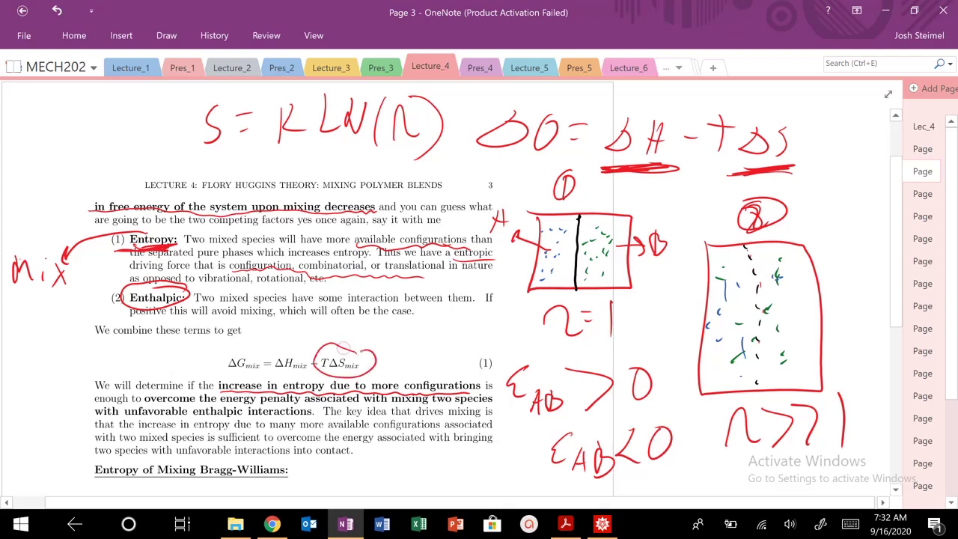
mouse_move(265, 374)
mouse_down()
mouse_move(307, 369)
mouse_move(291, 374)
mouse_up()
drag(545, 448, 670, 445)
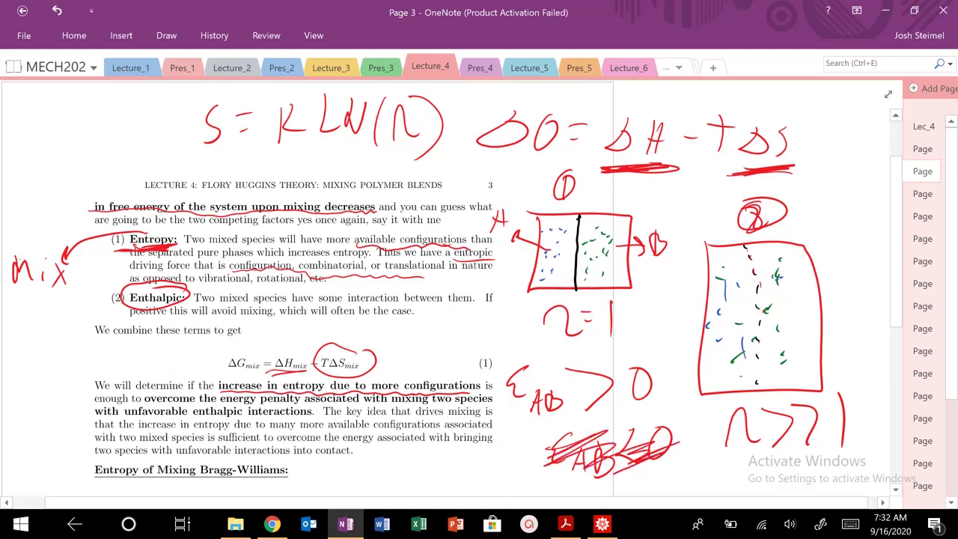
drag(504, 425, 642, 417)
drag(277, 352, 274, 330)
drag(265, 344, 282, 341)
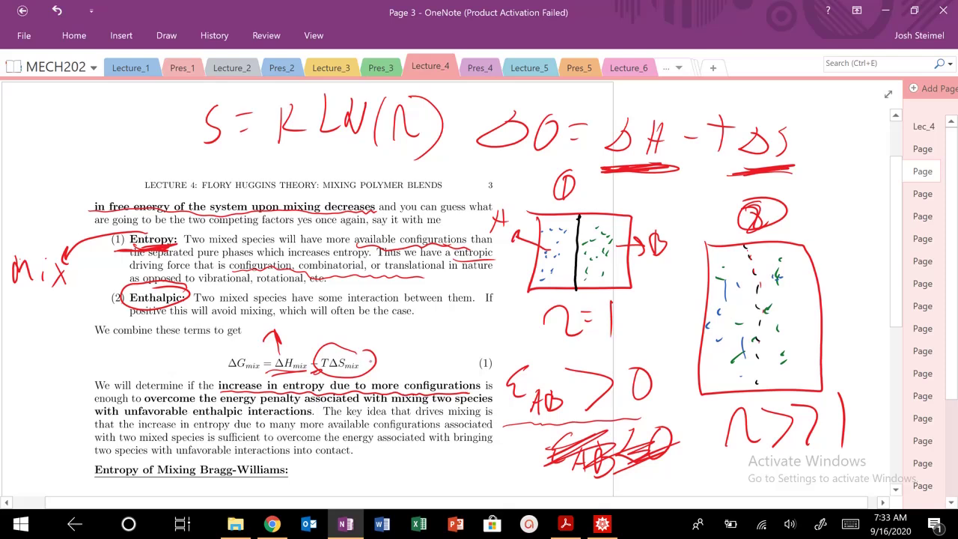
- Write ΔS_mix↑ at the top left and ΔH_mix↑ below S = k ln(Ω)
drag(66, 131, 33, 160)
mouse_move(100, 136)
mouse_down()
mouse_move(84, 166)
mouse_move(122, 158)
mouse_move(144, 173)
mouse_move(156, 129)
mouse_move(166, 146)
mouse_up()
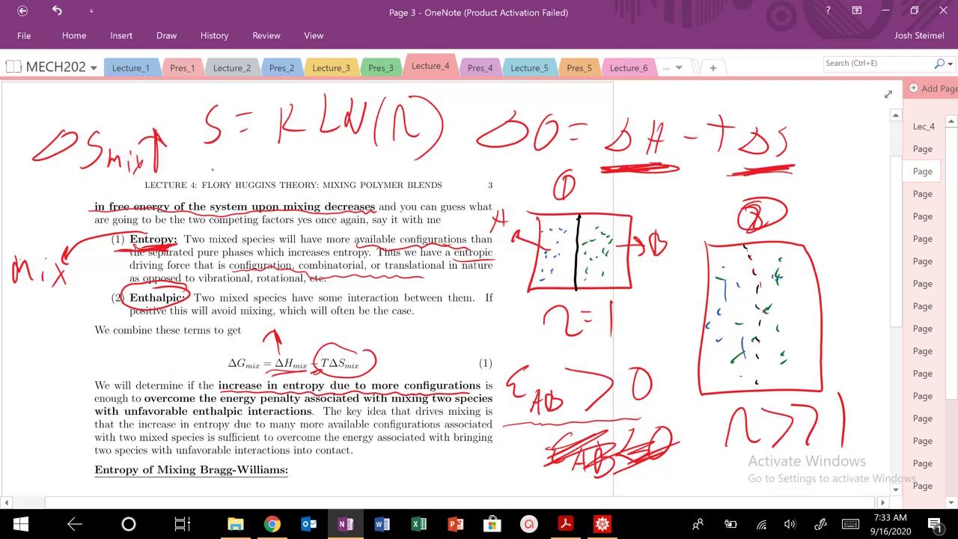
mouse_move(226, 154)
mouse_down()
mouse_move(241, 175)
mouse_move(210, 176)
mouse_up()
mouse_move(253, 154)
mouse_down()
mouse_move(252, 178)
mouse_move(262, 171)
mouse_move(283, 181)
mouse_up()
mouse_move(286, 171)
mouse_down()
mouse_move(293, 181)
mouse_move(309, 156)
mouse_move(313, 184)
mouse_up()
- Underline the energy-penalty phrases and label TΔS_mix 'mix' and ΔH_mix 'separate'
drag(150, 406, 450, 405)
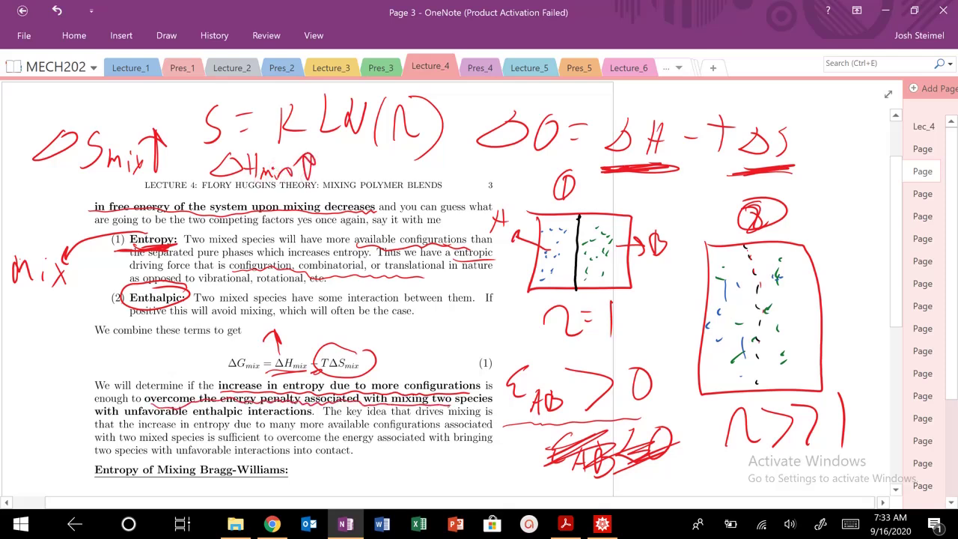
drag(95, 416, 311, 416)
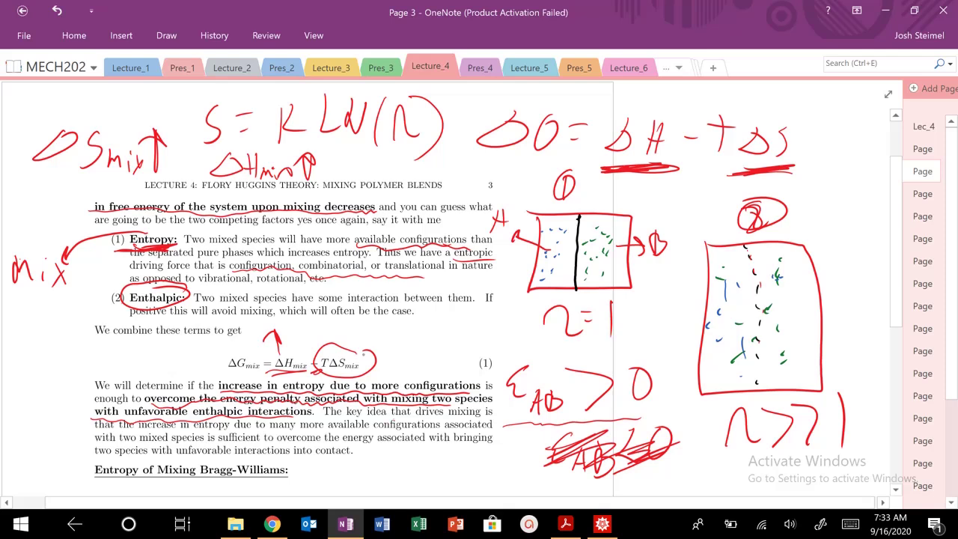
mouse_move(368, 359)
mouse_down()
mouse_move(401, 344)
mouse_move(391, 356)
mouse_up()
mouse_move(433, 322)
mouse_down()
mouse_move(443, 341)
mouse_move(480, 331)
mouse_move(464, 343)
mouse_up()
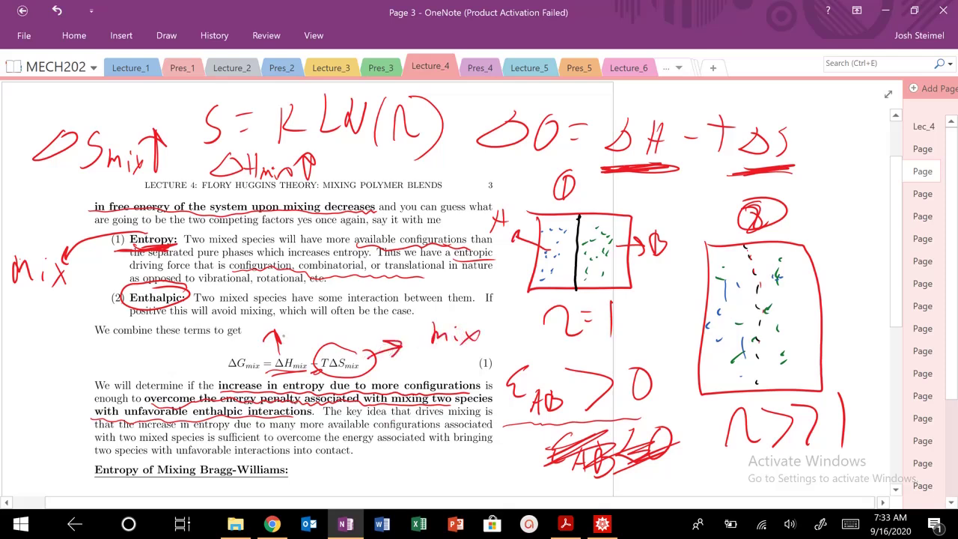
mouse_move(264, 316)
mouse_down()
mouse_move(254, 333)
mouse_move(323, 310)
mouse_move(343, 319)
mouse_move(322, 329)
mouse_up()
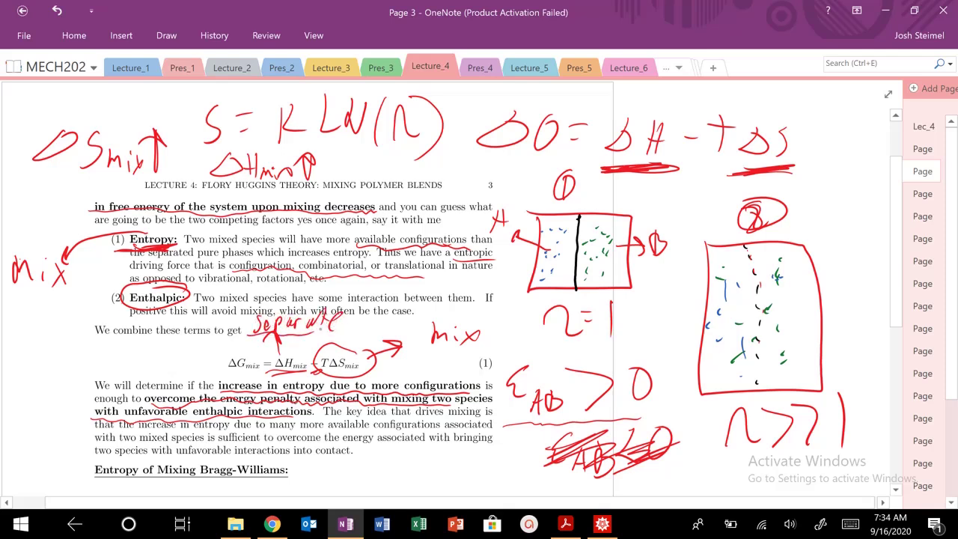
- Underline 'drives mixing', the entropy-increase clause, and the unfavorable-interactions sentence
drag(417, 419, 485, 417)
drag(172, 431, 418, 426)
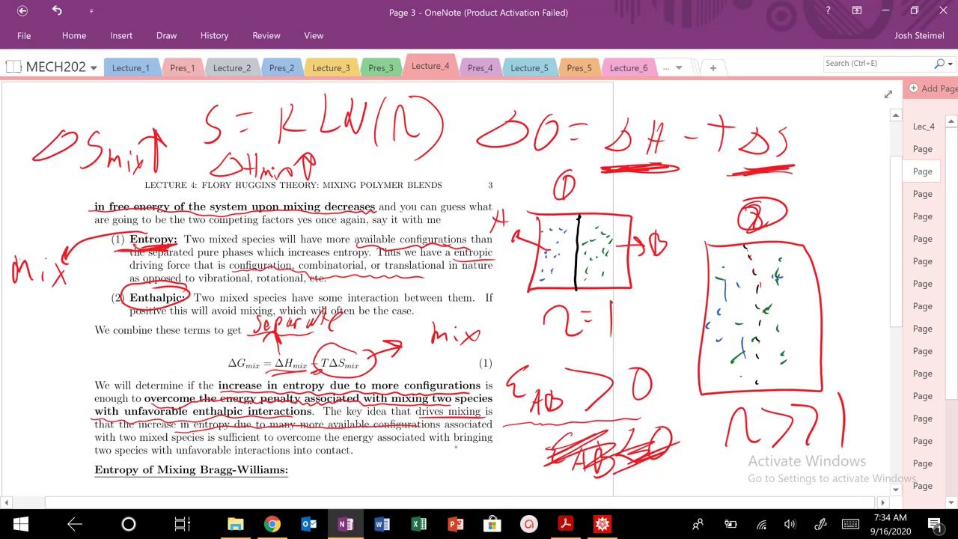
drag(280, 447, 446, 445)
drag(80, 456, 334, 452)
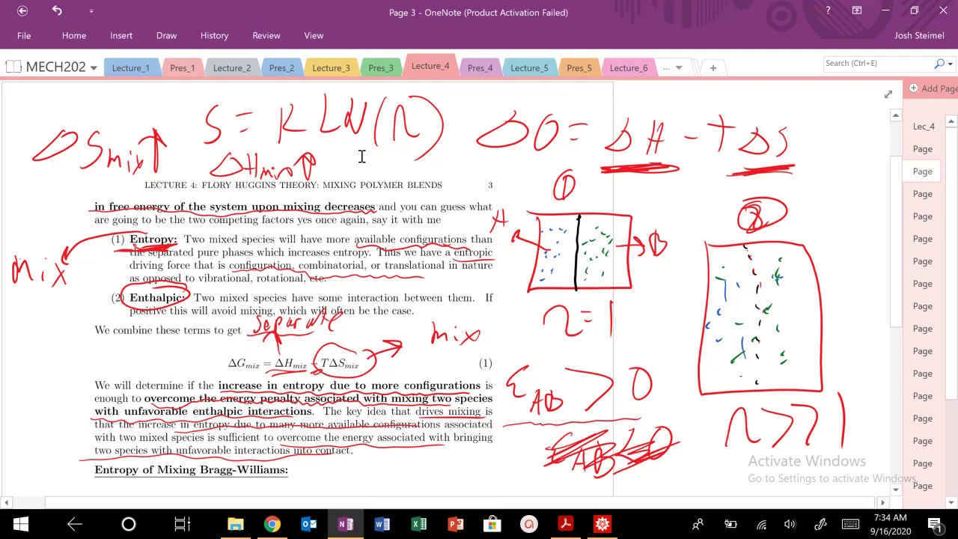
- Scroll down to Figure 2, the Bragg-Williams mixing schematic with Initial and Final State grids
scroll(362, 174, down, 2)
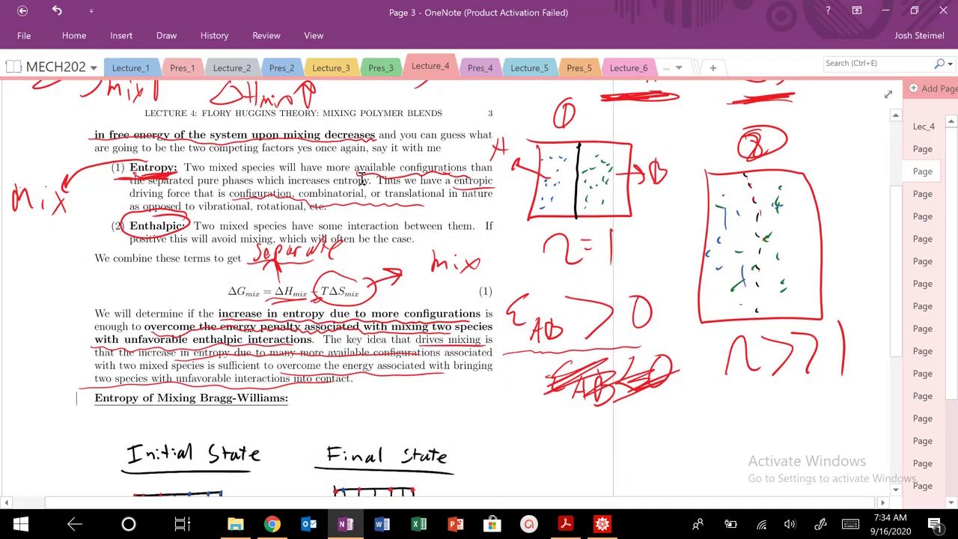
scroll(362, 178, down, 6)
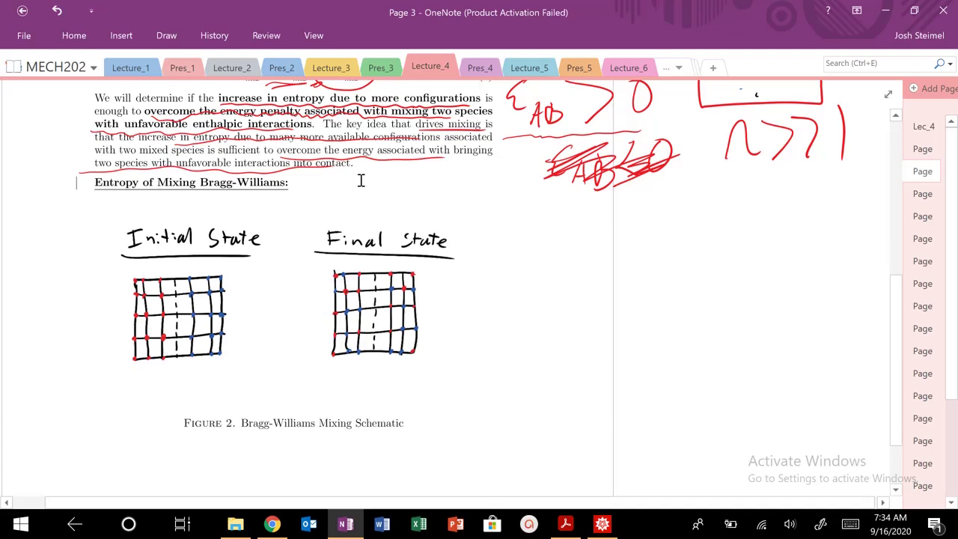